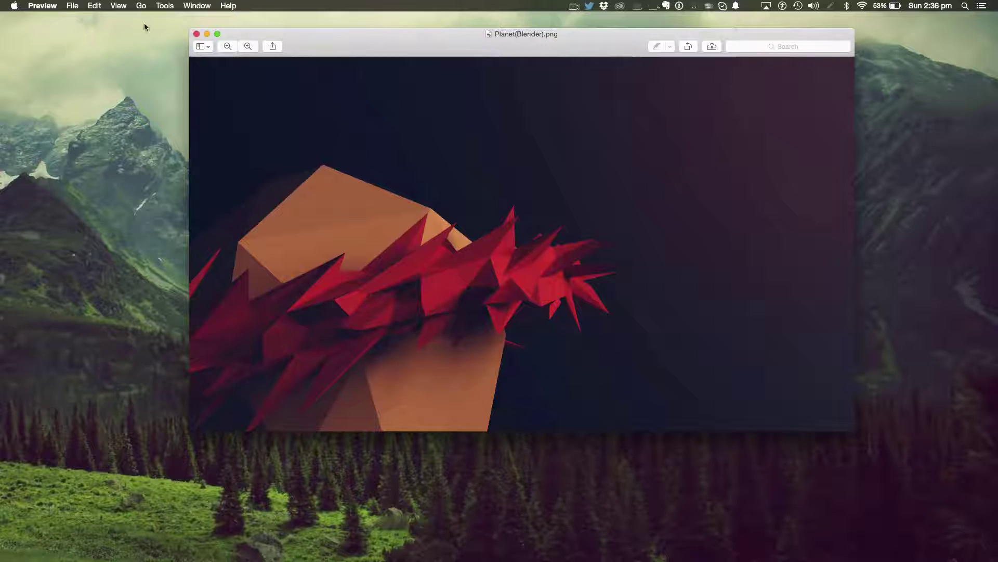
Step: Delete the default cube and lamp together
left_click(208, 33)
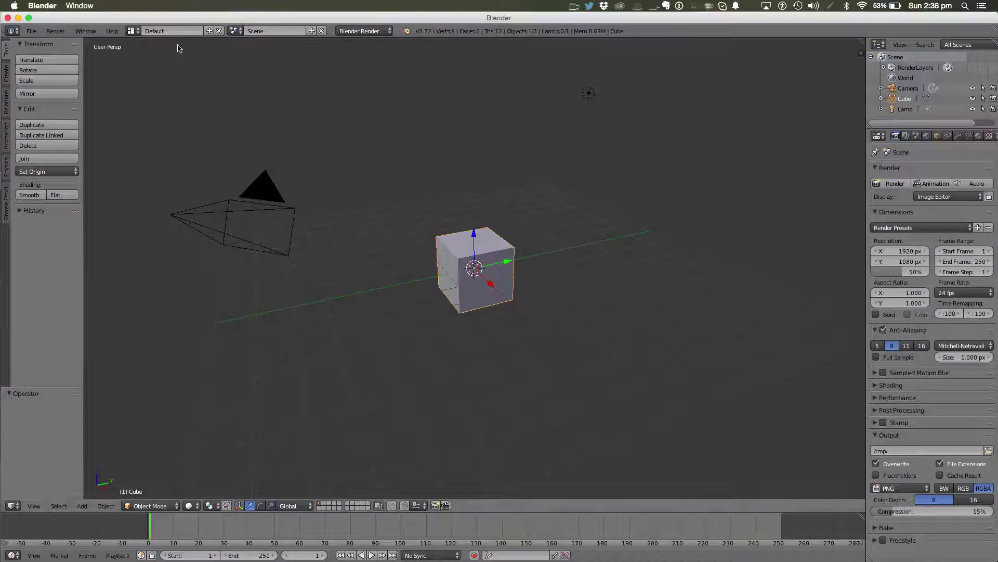
right_click(590, 94, "shift")
key("shift+x")
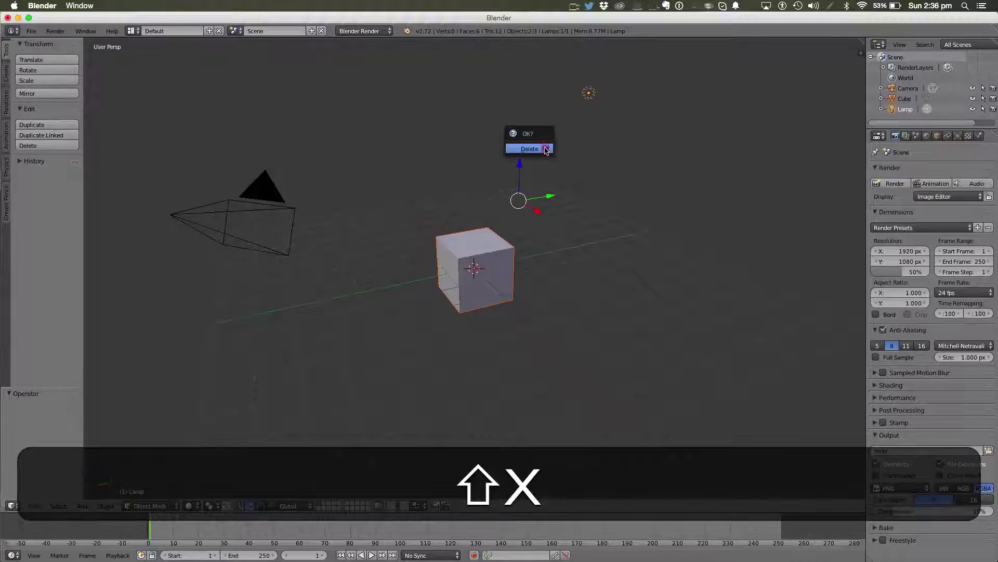
left_click(530, 149)
Step: Add a torus and scale it up slightly
key("shift+a")
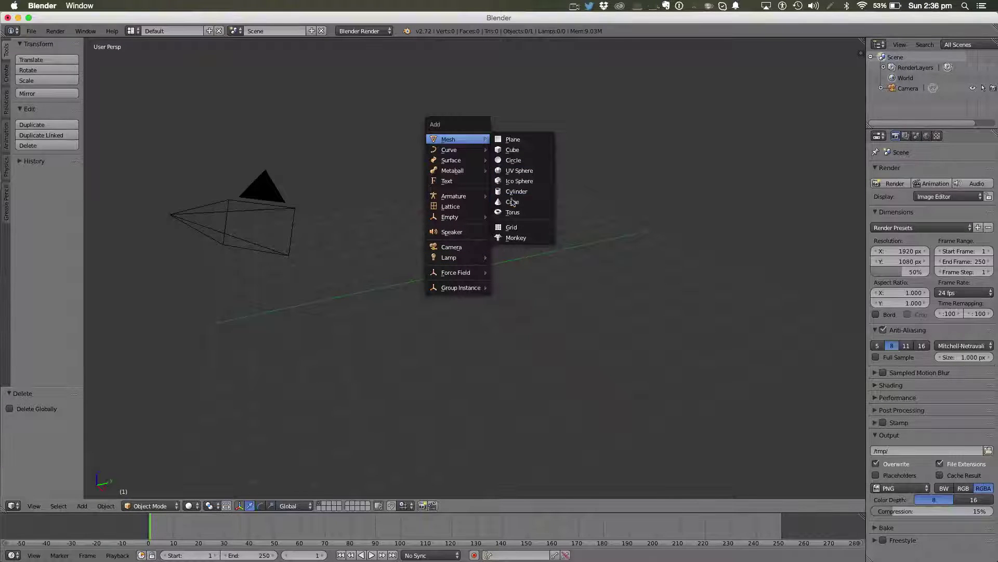
left_click(512, 212)
key("s")
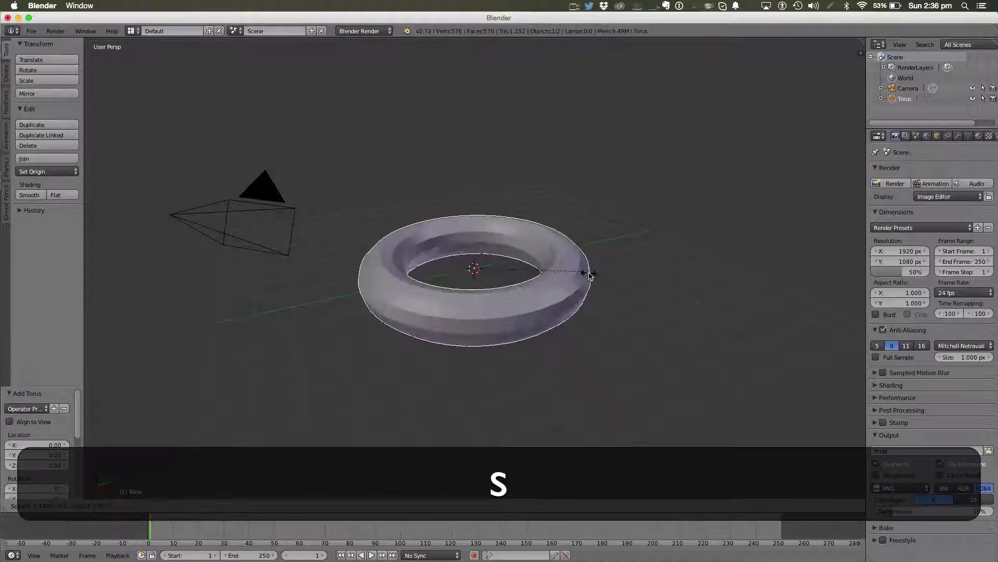
left_click(590, 275)
mouse_move(669, 238)
middle_mouse_down()
mouse_move(733, 255)
mouse_move(694, 272)
mouse_move(627, 263)
middle_mouse_up()
key("s")
left_click(636, 264)
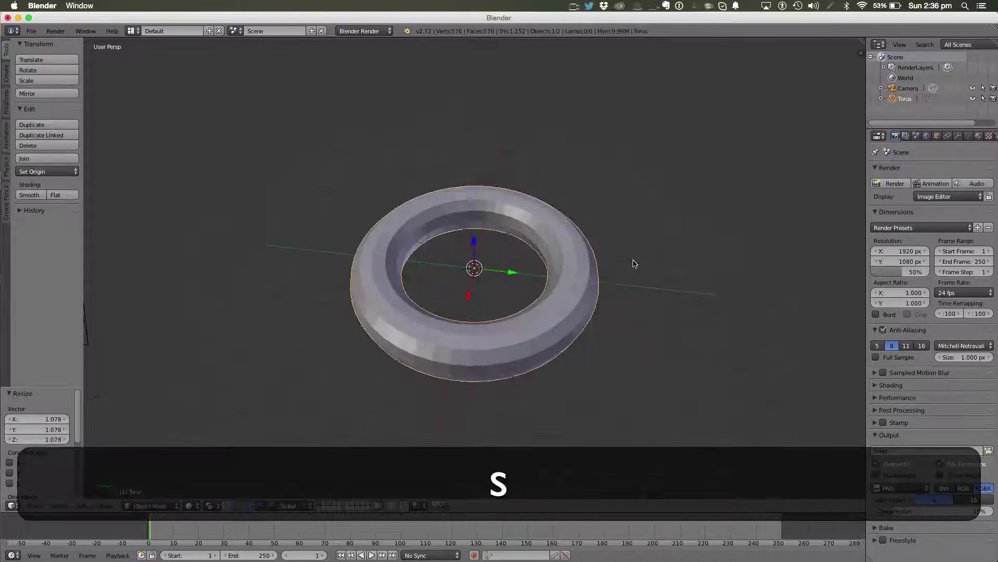
Step: Subdivide the torus mesh in edit mode and return to object mode
key("Tab")
key("w")
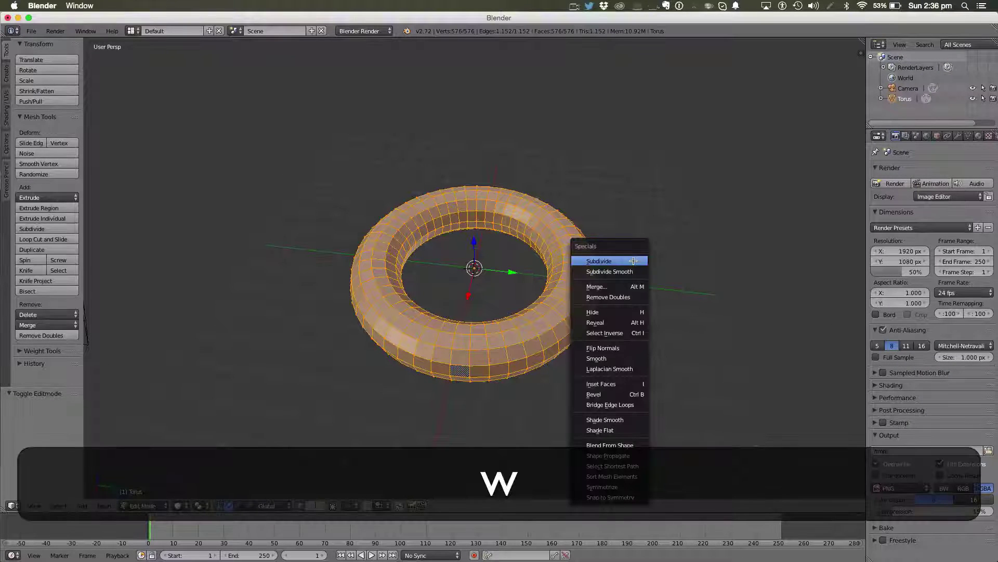
left_click(631, 260)
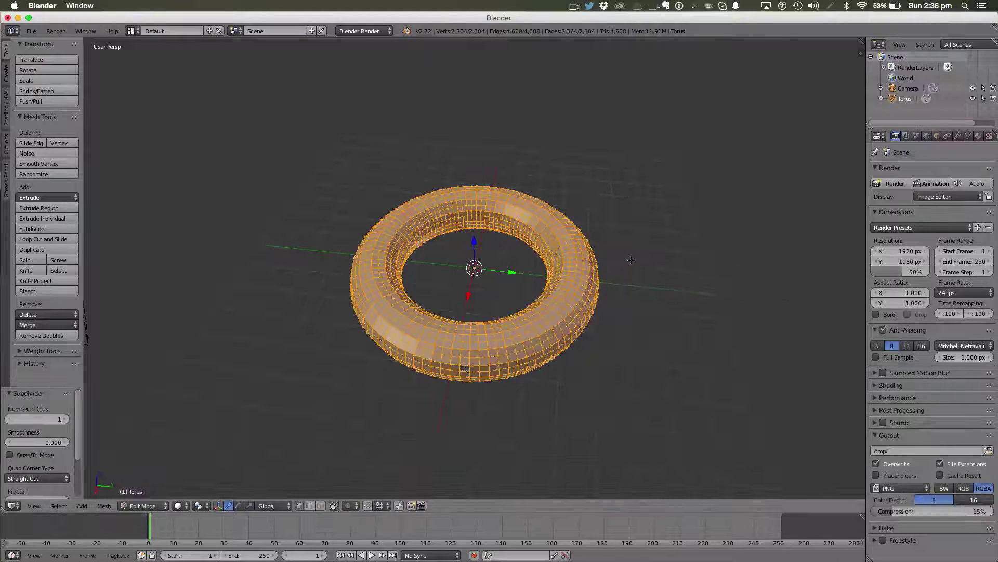
key("Tab")
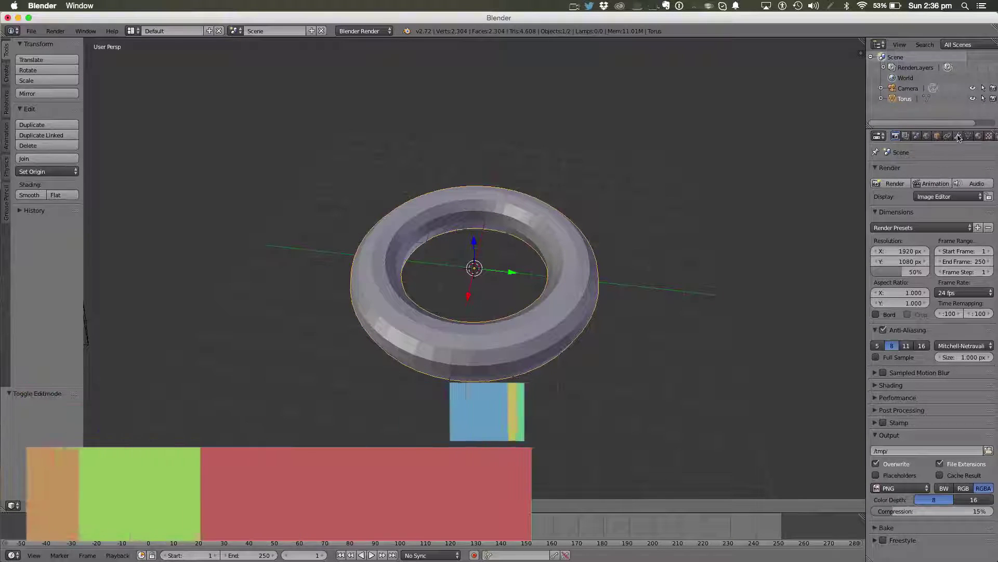
Step: Add a Displace modifier to the torus with a new texture
left_click(958, 136)
left_click(925, 172)
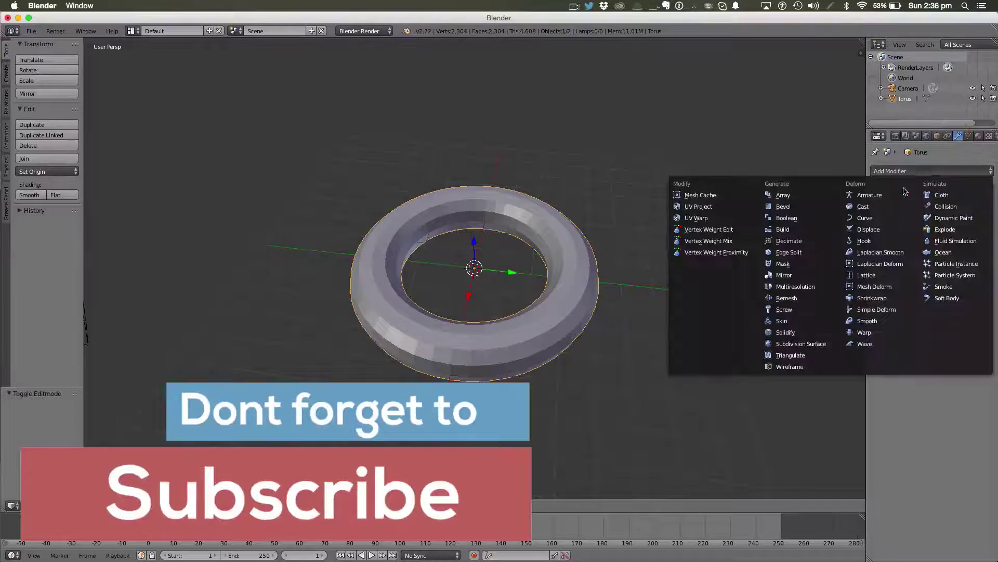
left_click(877, 229)
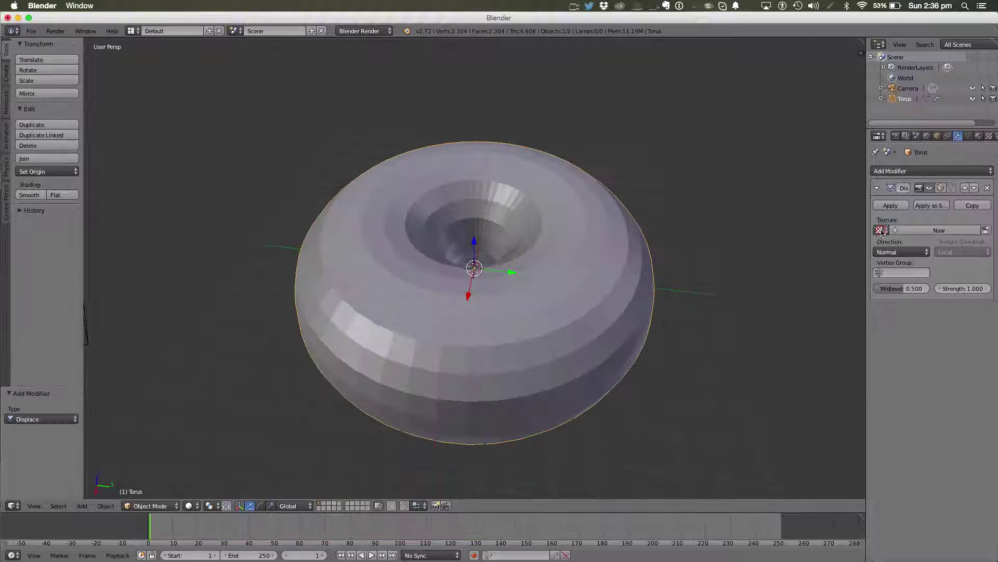
left_click(939, 230)
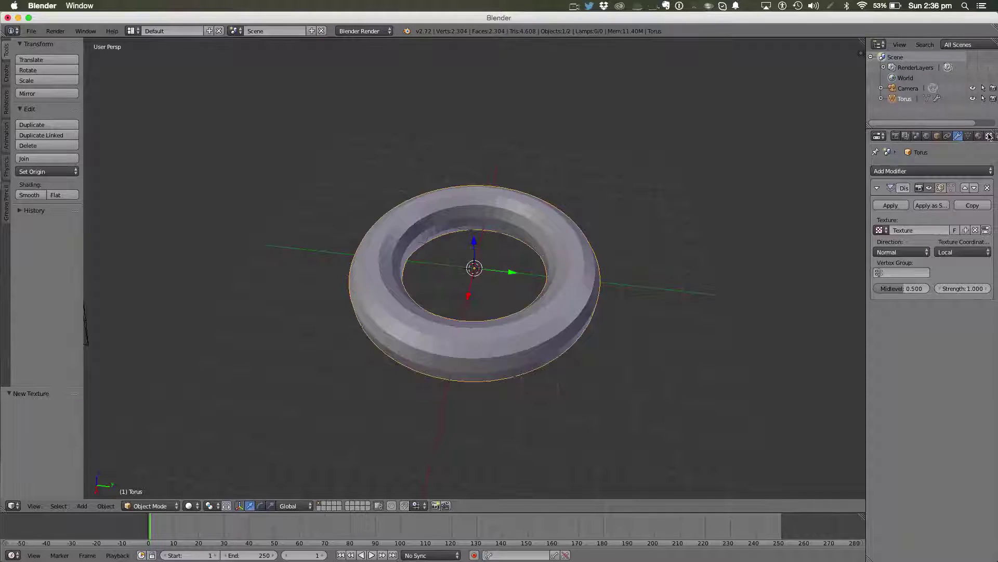
Step: Set the displacement texture type to Noise
left_click(990, 136)
left_click(928, 215)
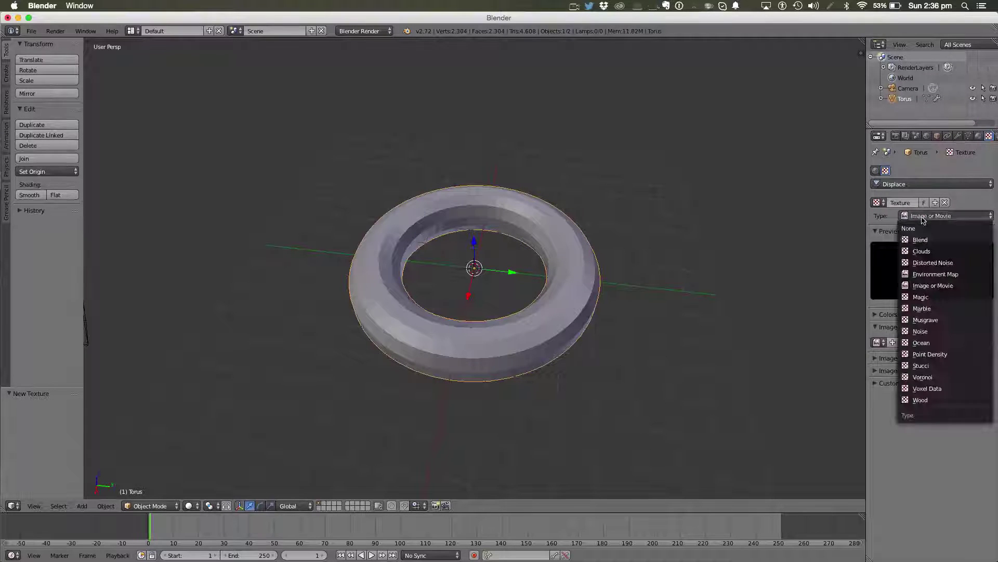
left_click(934, 331)
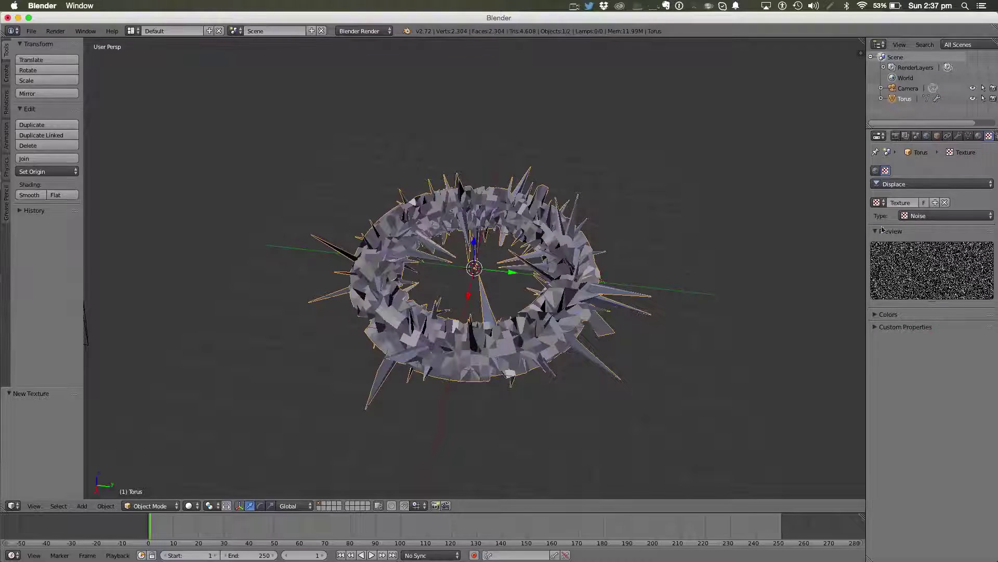
Step: Set the Displace modifier's midlevel to 0.200 and strength to 0.300
left_click(958, 136)
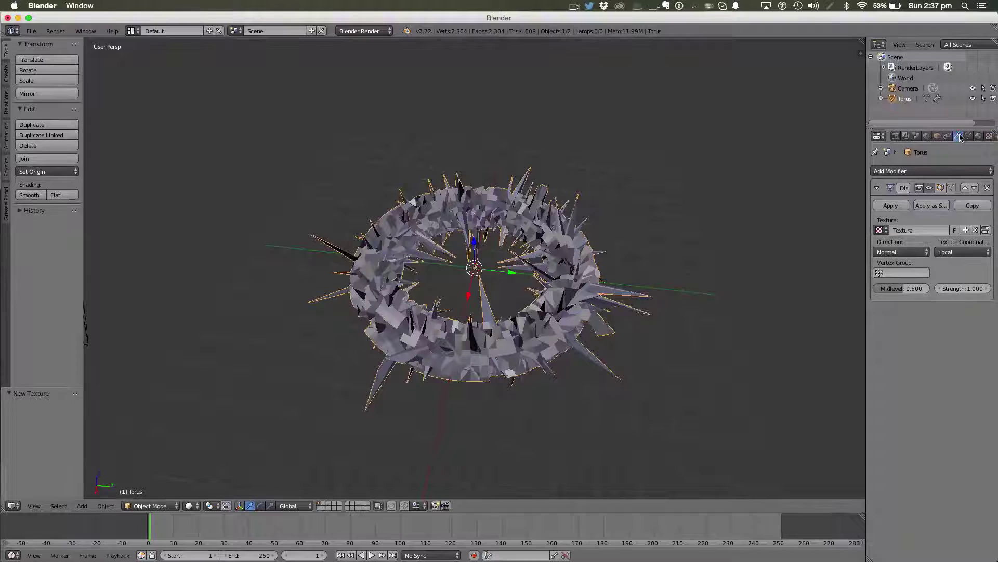
left_click(904, 293)
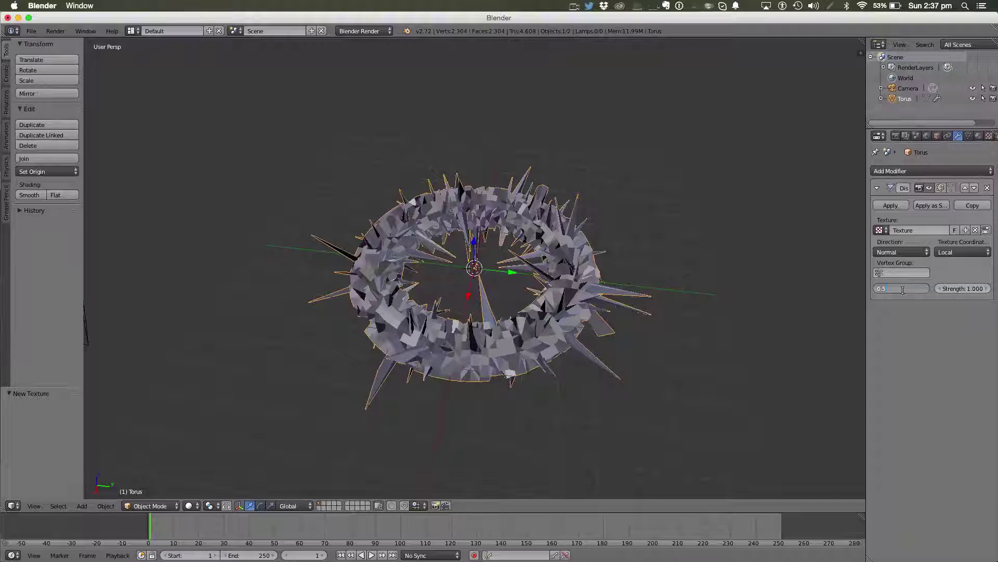
key("BackSpace")
type("0.")
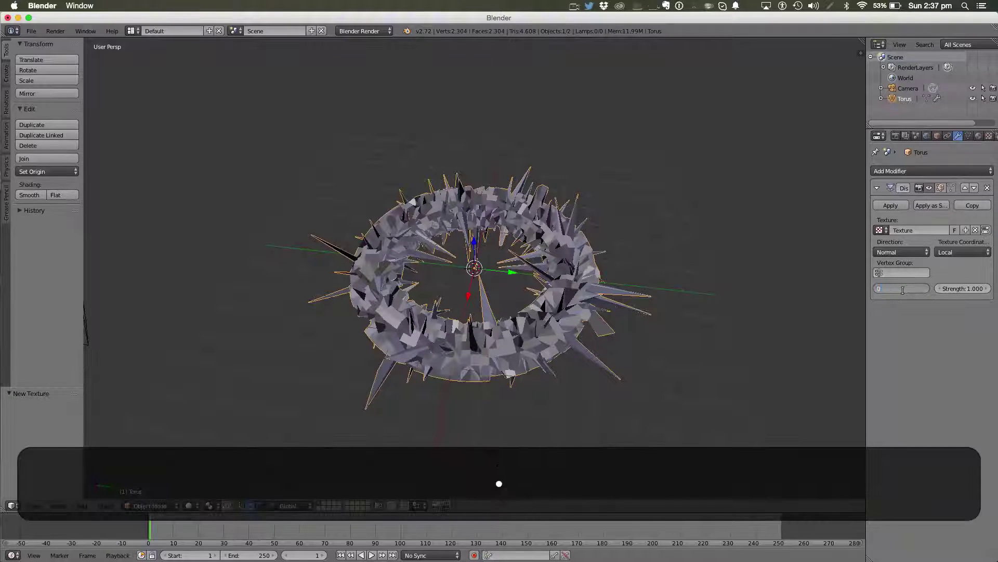
key("Return")
left_click(942, 290)
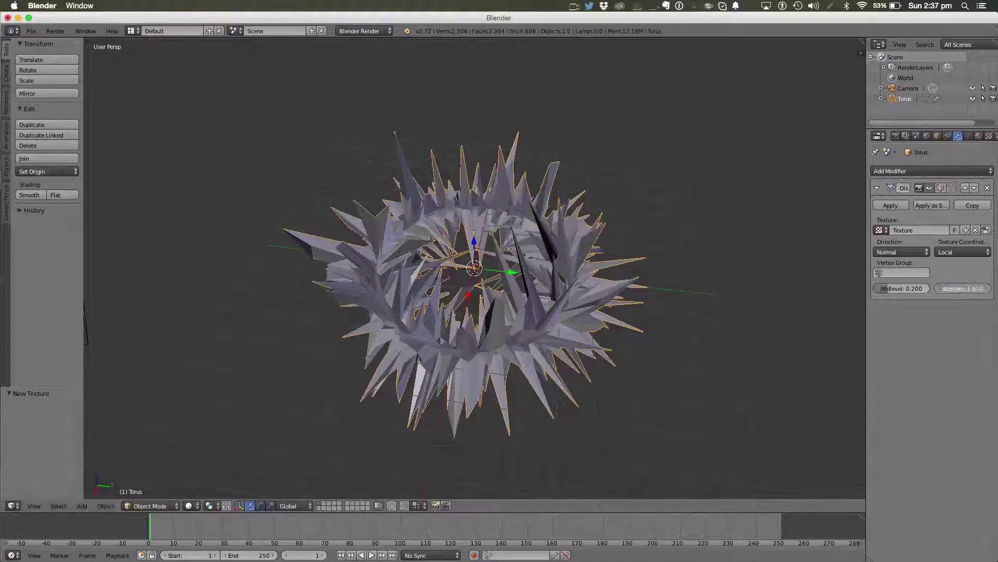
type("0")
key("Return")
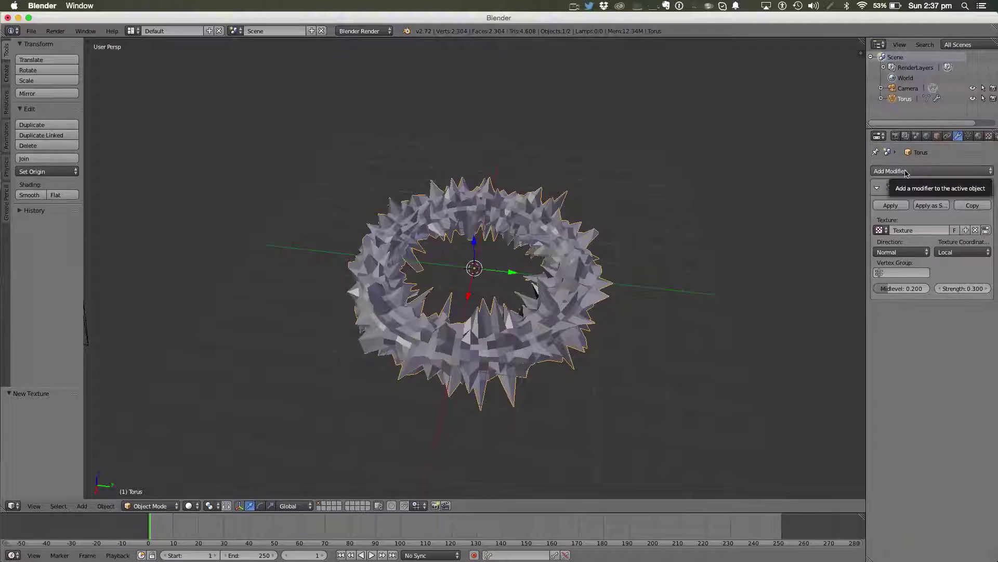
Step: Thin the torus mesh with Shrink/Fatten in edit mode, then deselect all
left_click(906, 173)
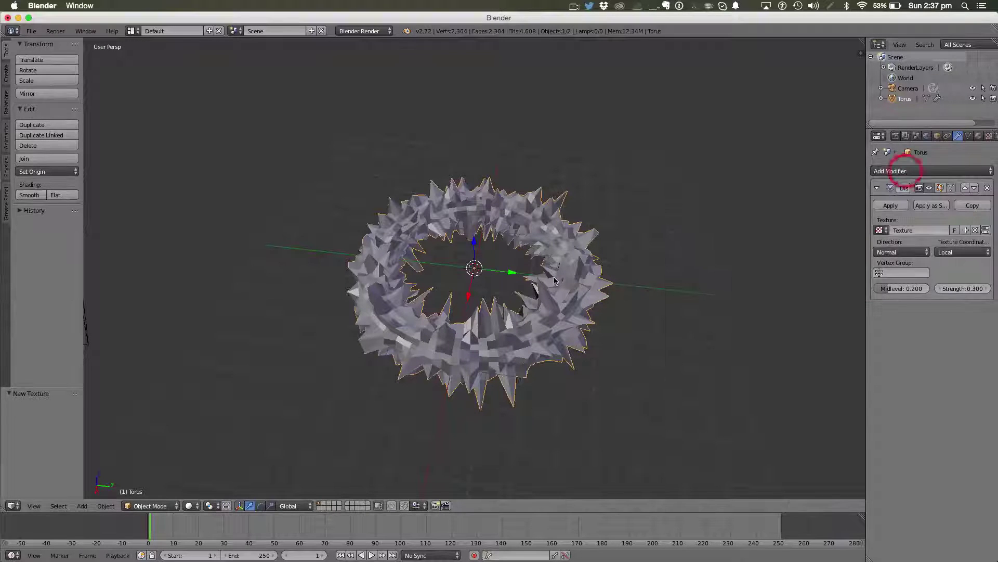
key("Tab")
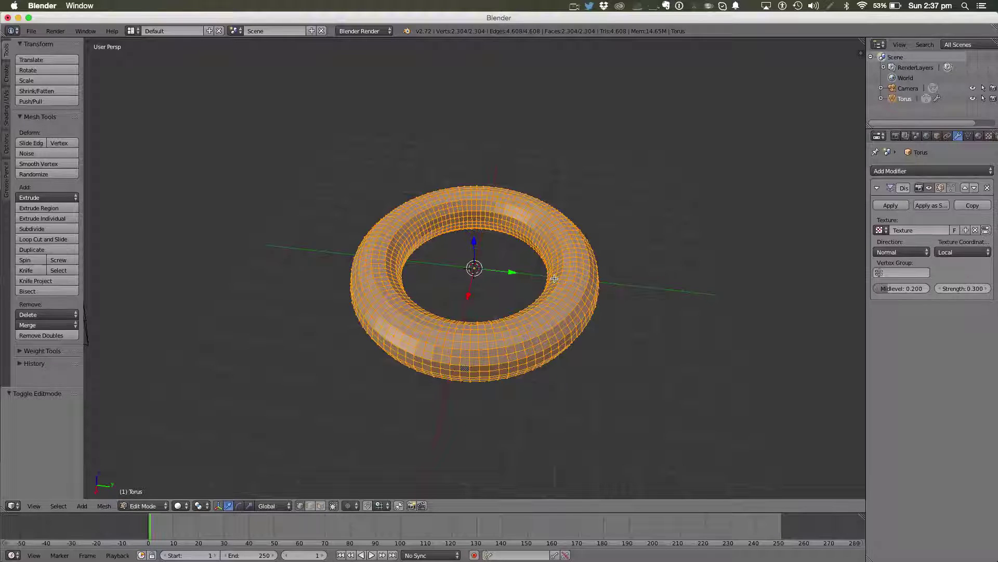
key("alt+s")
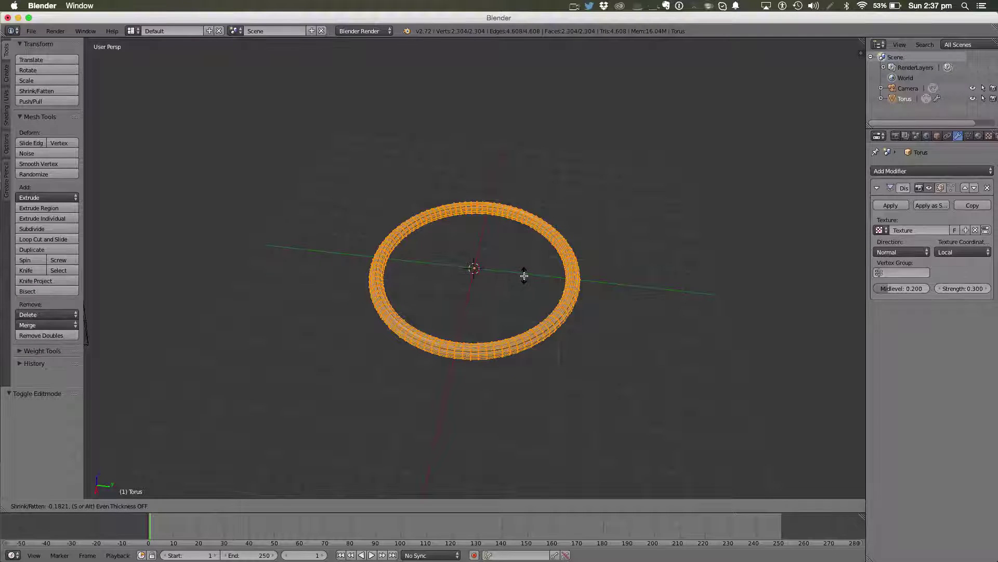
left_click(529, 277)
key("a")
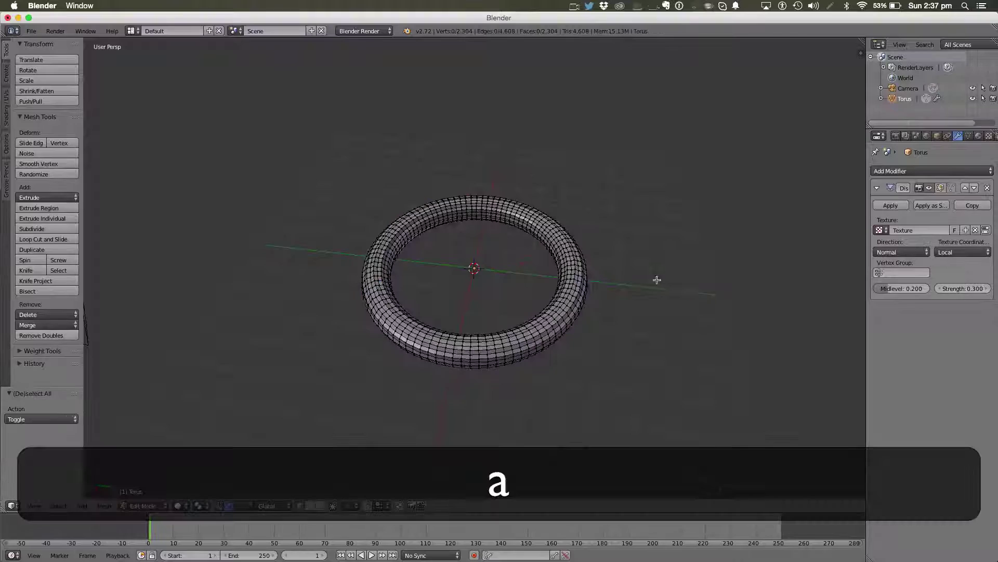
key("Tab")
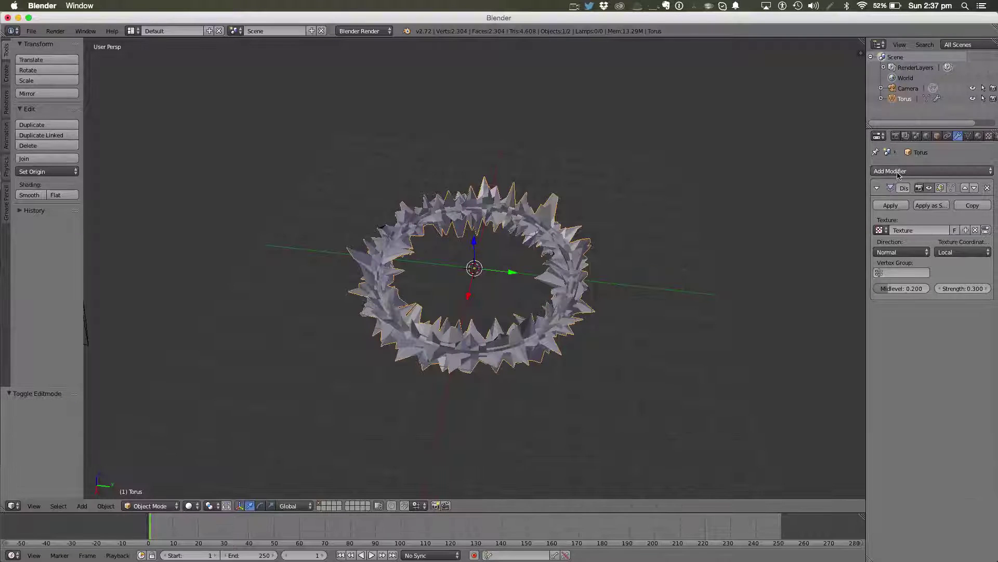
Step: Add a Decimate modifier to the torus at ratio 0.2798
left_click(891, 170)
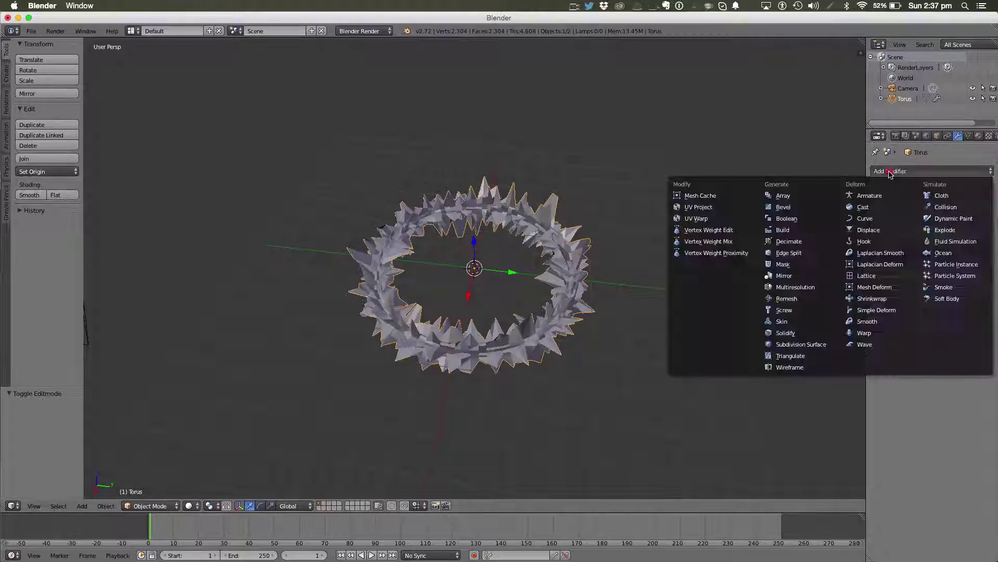
left_click(787, 243)
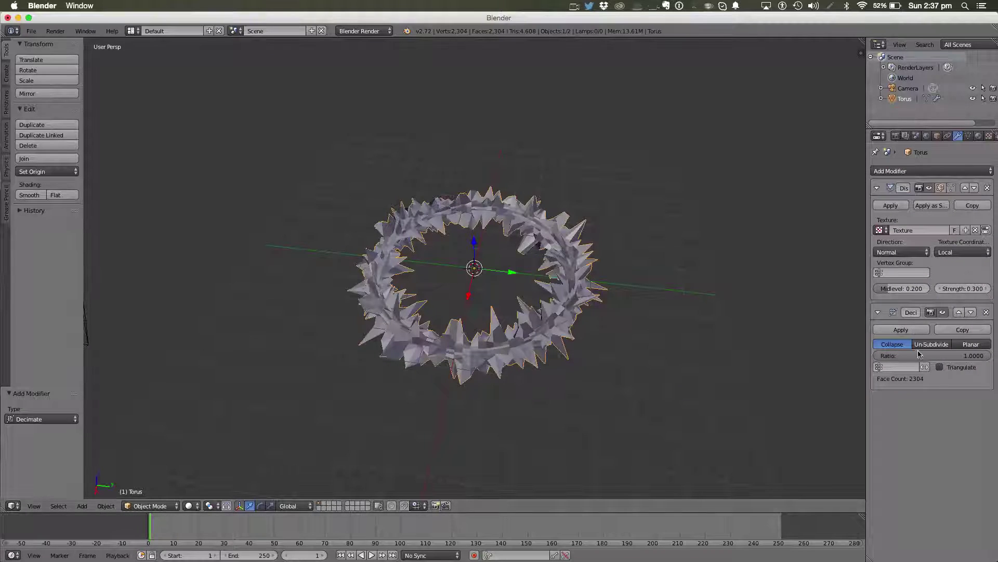
left_click_drag(925, 357, 858, 357)
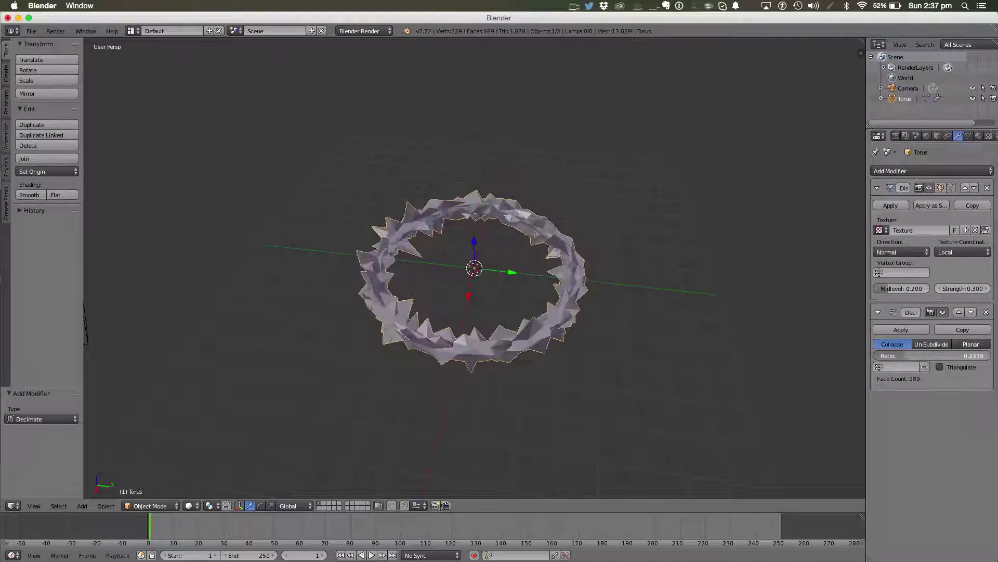
mouse_move(686, 281)
middle_mouse_down()
mouse_move(555, 240)
mouse_move(597, 286)
mouse_move(619, 290)
middle_mouse_up()
Step: Select all torus vertices and adjust the ring's thickness with Shrink/Fatten
key("Tab")
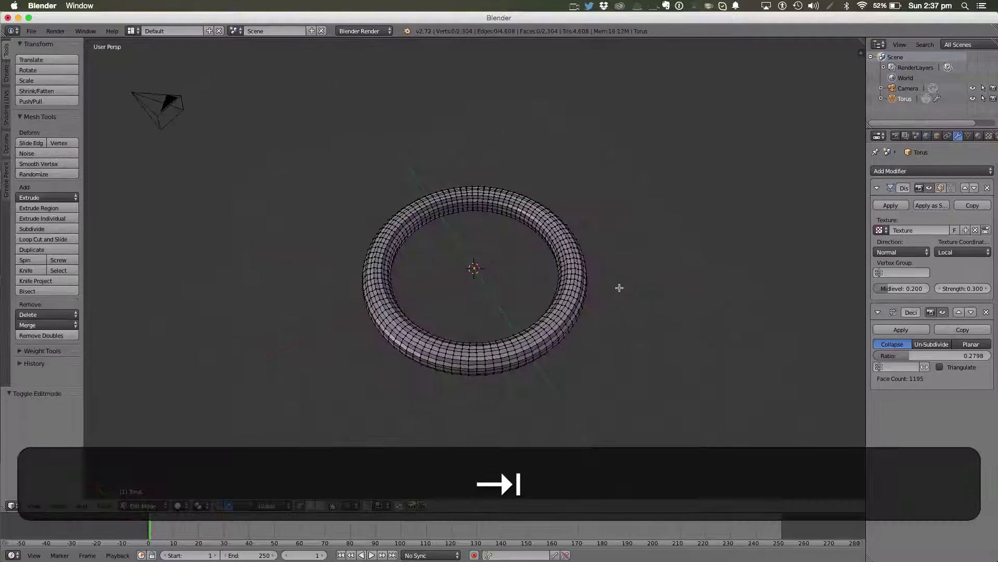
key("a")
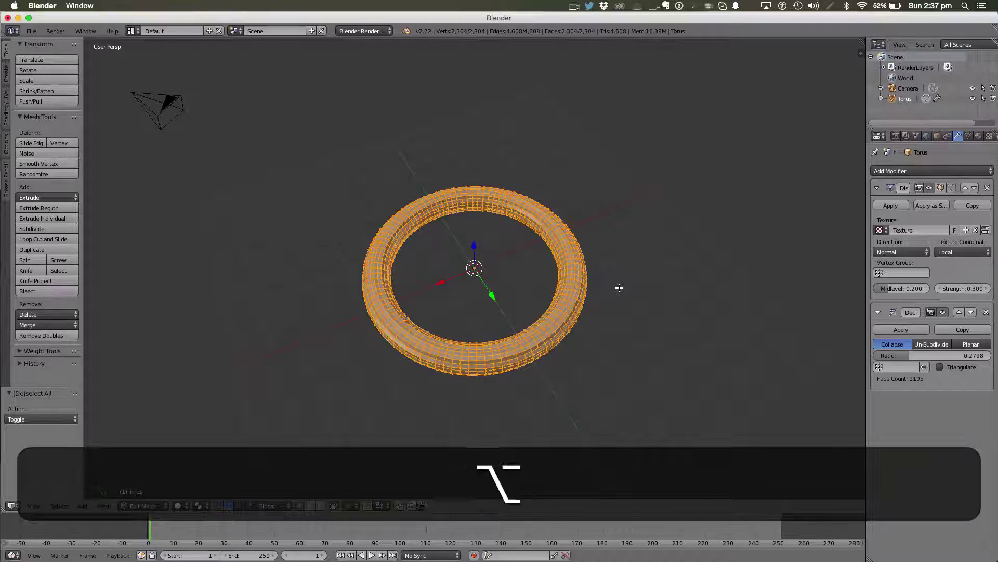
key("alt+s")
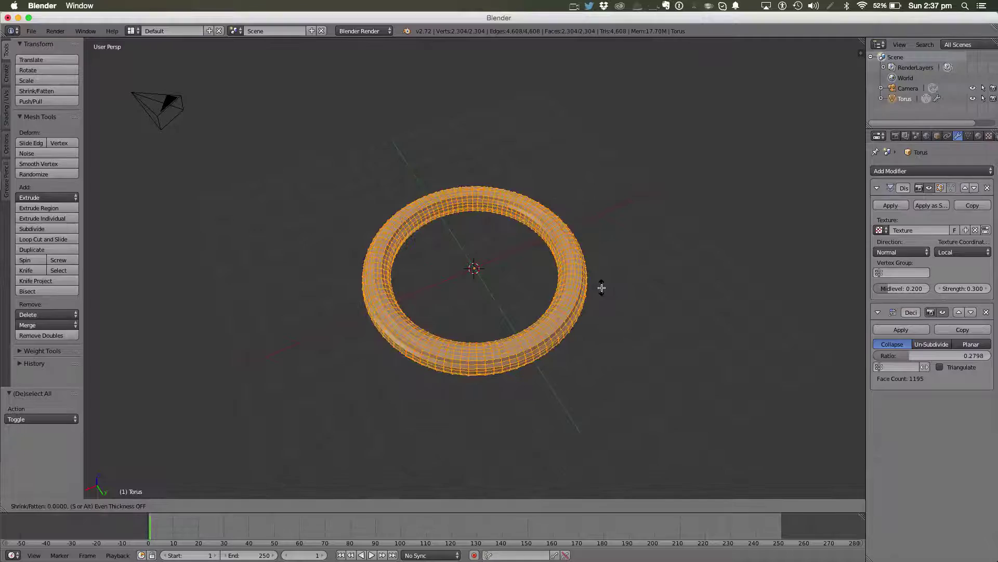
left_click(601, 288)
key("Tab")
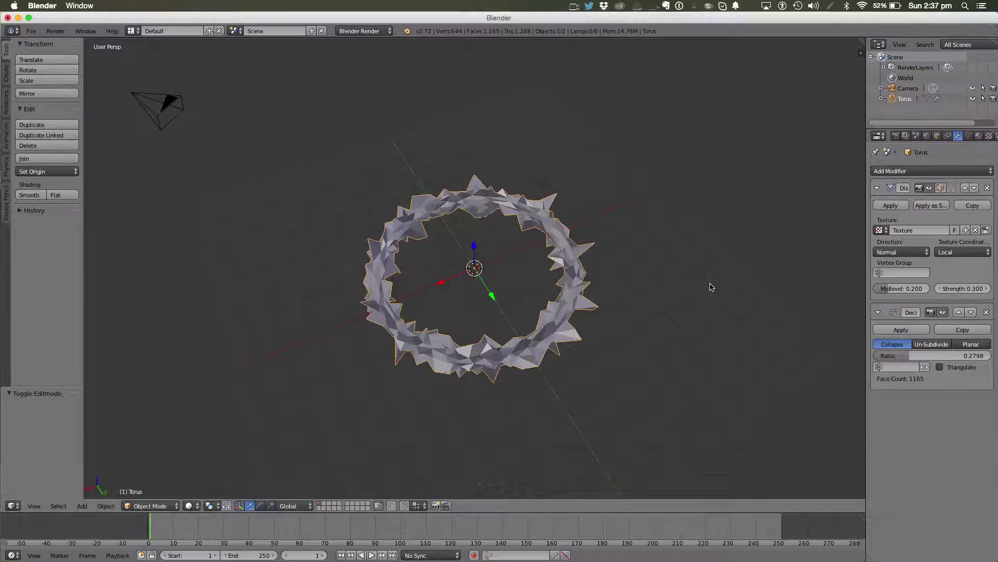
Step: Fatten the torus mesh again and check it in object mode
key("Tab")
key("alt+s")
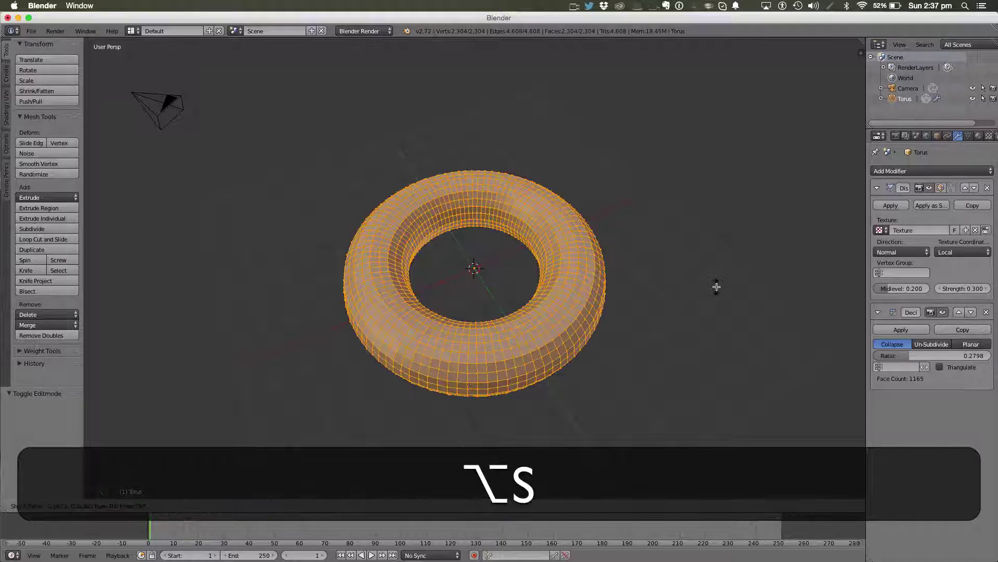
left_click(716, 286)
key("Tab")
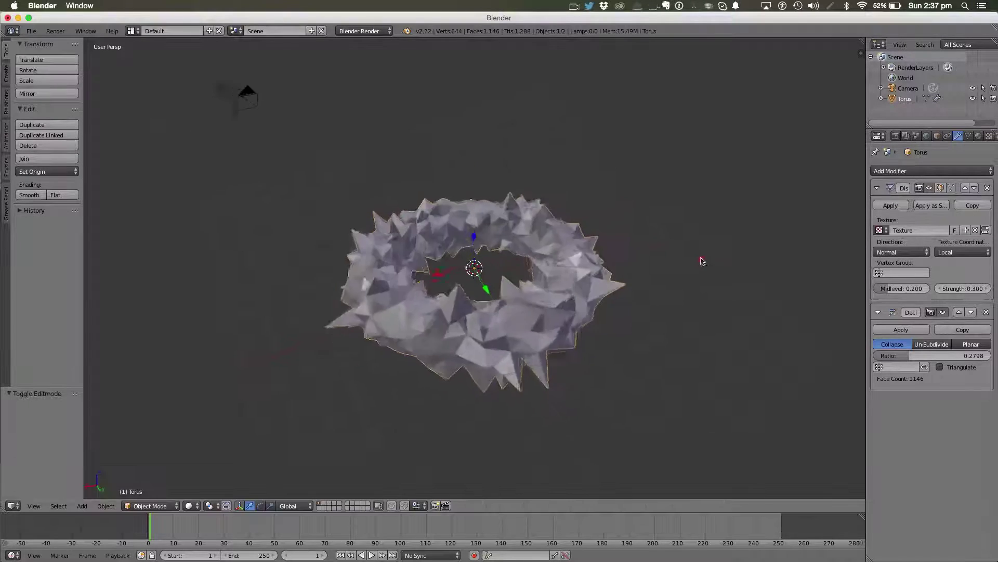
Step: Thin the torus mesh back into a slim spiky crown
middle_click_drag(716, 290, 662, 253)
key("Tab")
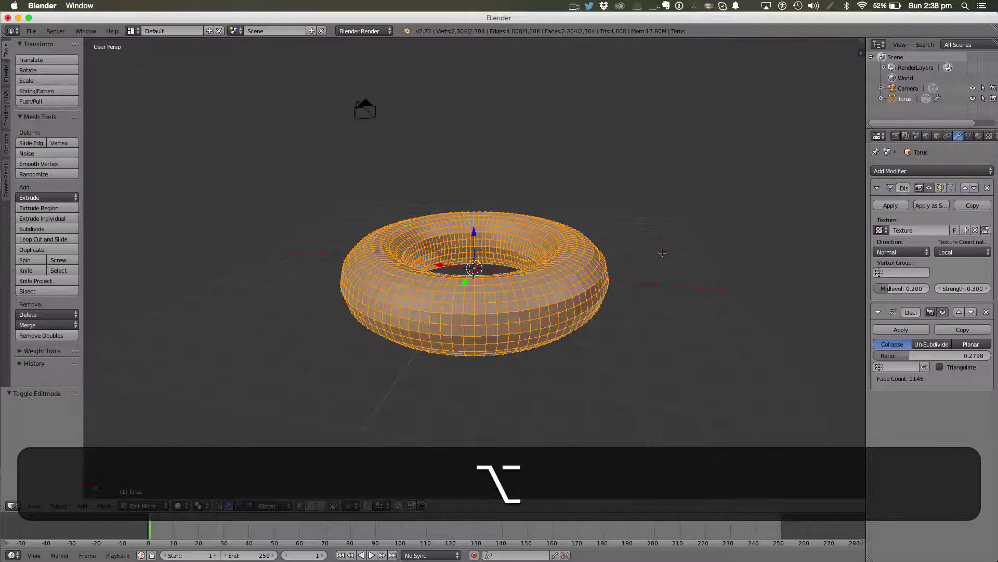
key("alt+s")
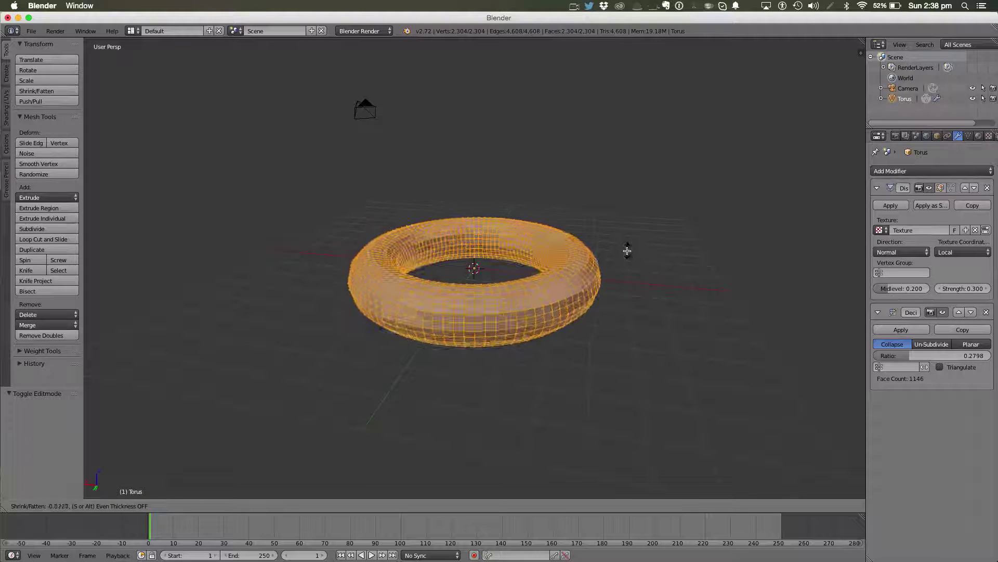
left_click(624, 250)
key("Tab")
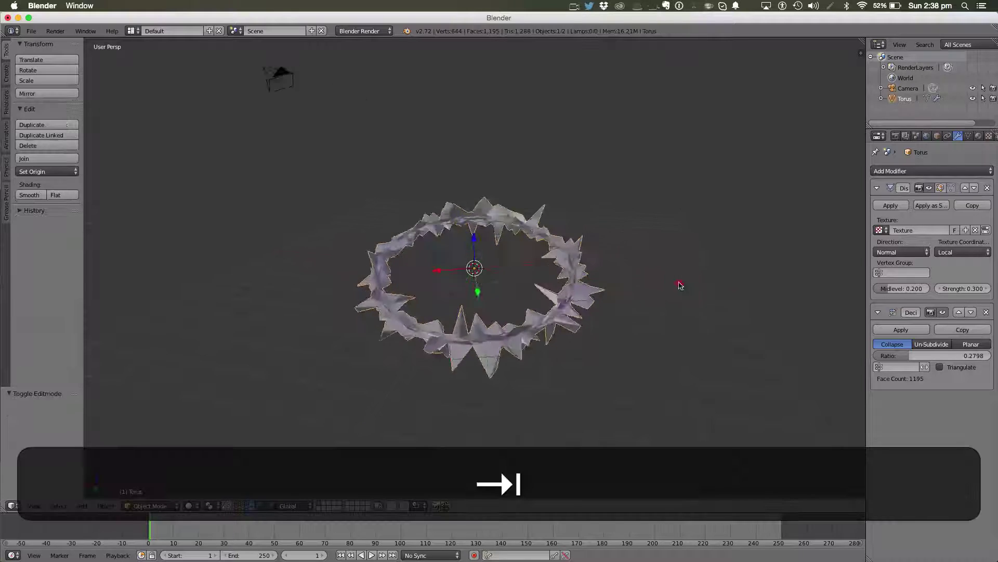
middle_click_drag(645, 258, 773, 296)
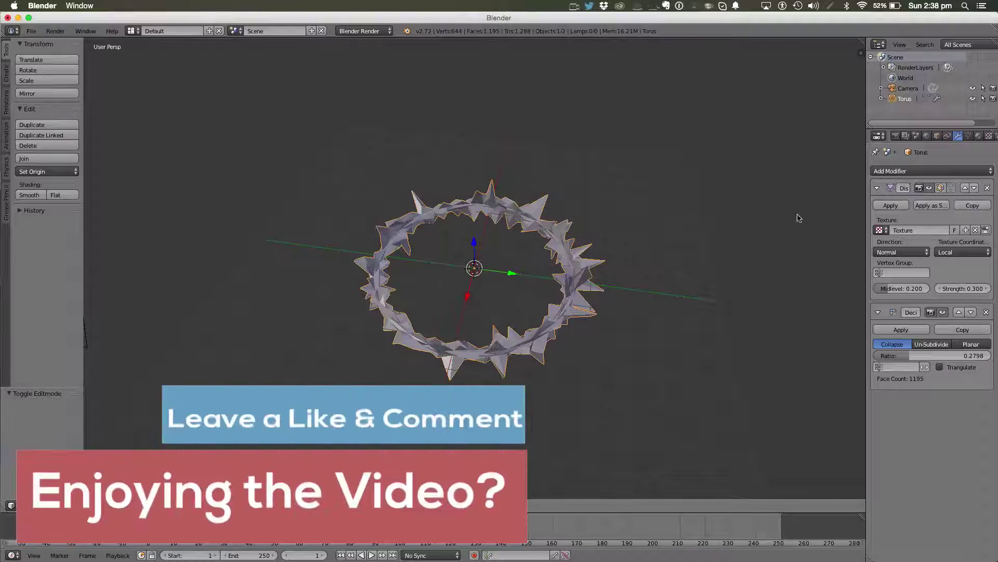
Step: Add a Simple Deform twist modifier to the torus with a 52° angle
left_click(886, 172)
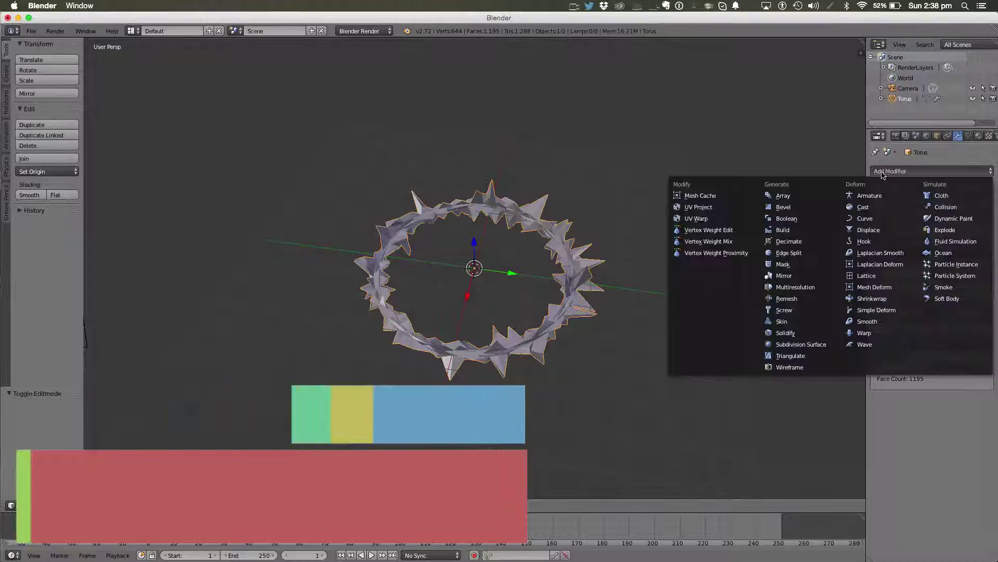
left_click(886, 311)
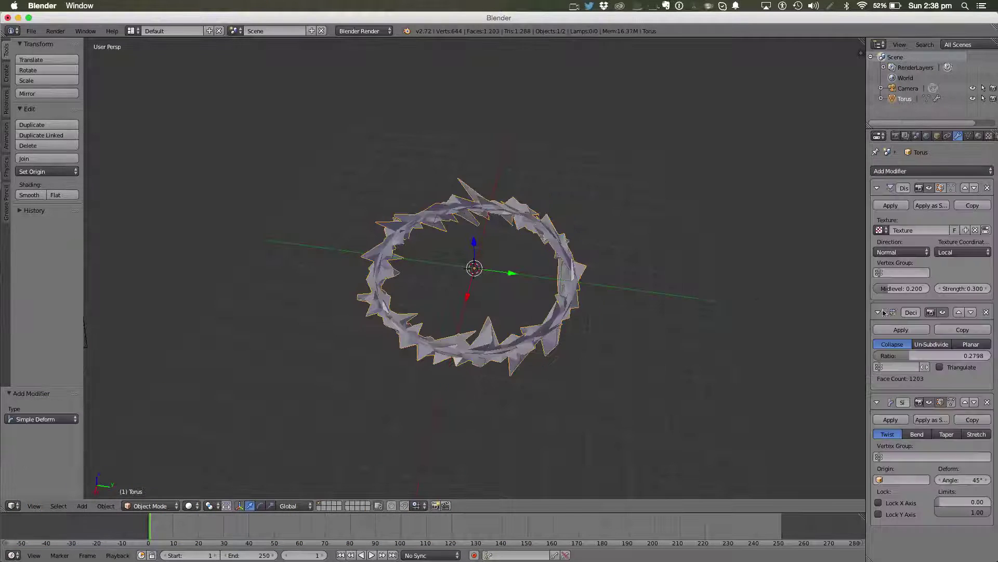
middle_click_drag(631, 297, 473, 249)
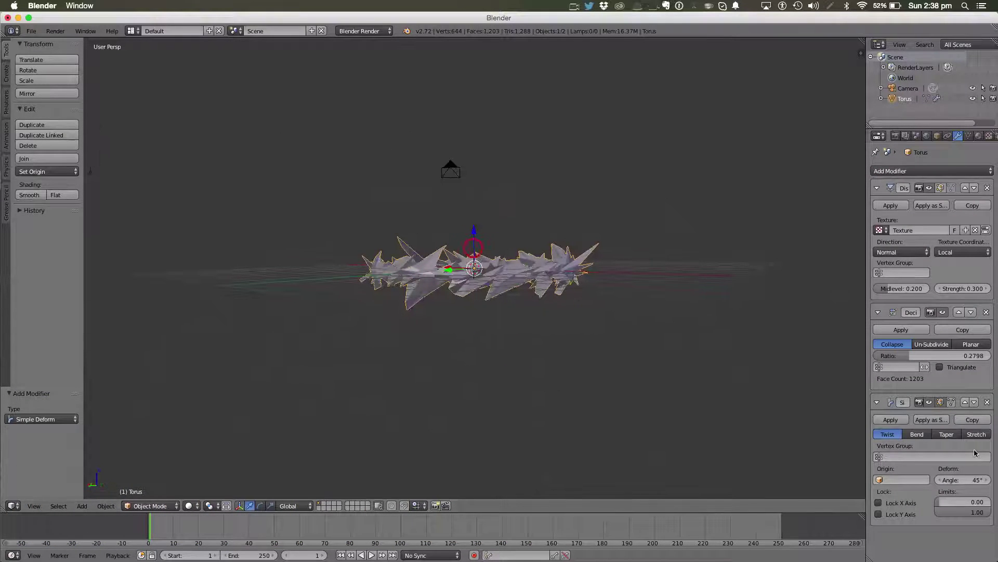
left_click_drag(963, 480, 975, 480)
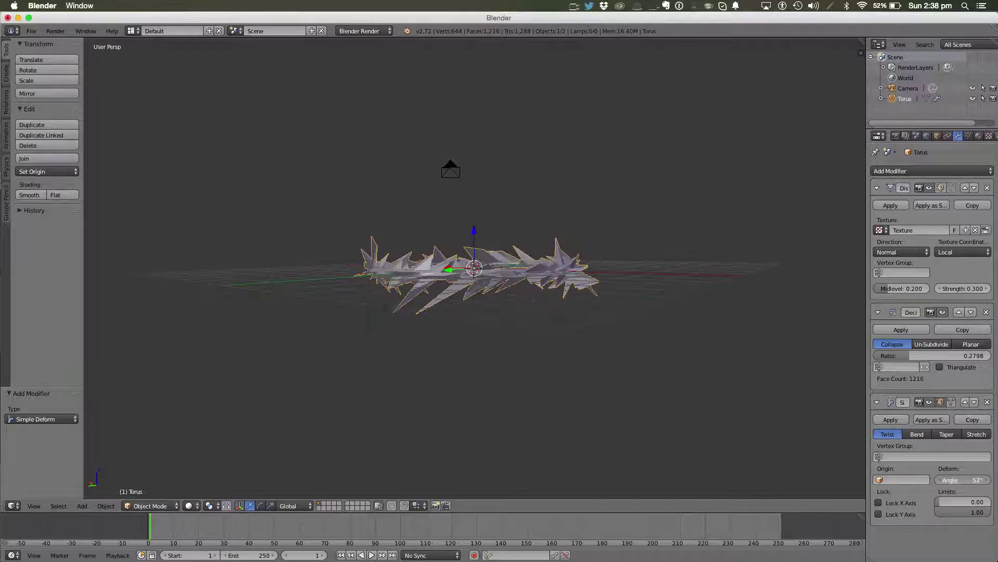
mouse_move(604, 367)
middle_mouse_down()
mouse_move(681, 369)
mouse_move(673, 364)
middle_mouse_up()
Step: Rescale the torus along the Z axis
key("s")
key("z")
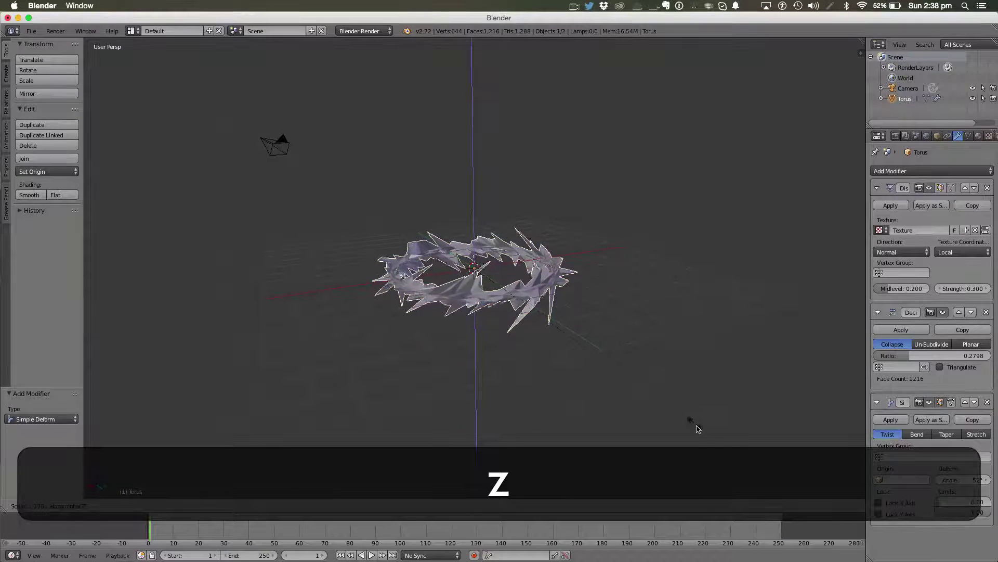
left_click(705, 438)
middle_click_drag(704, 438, 521, 271)
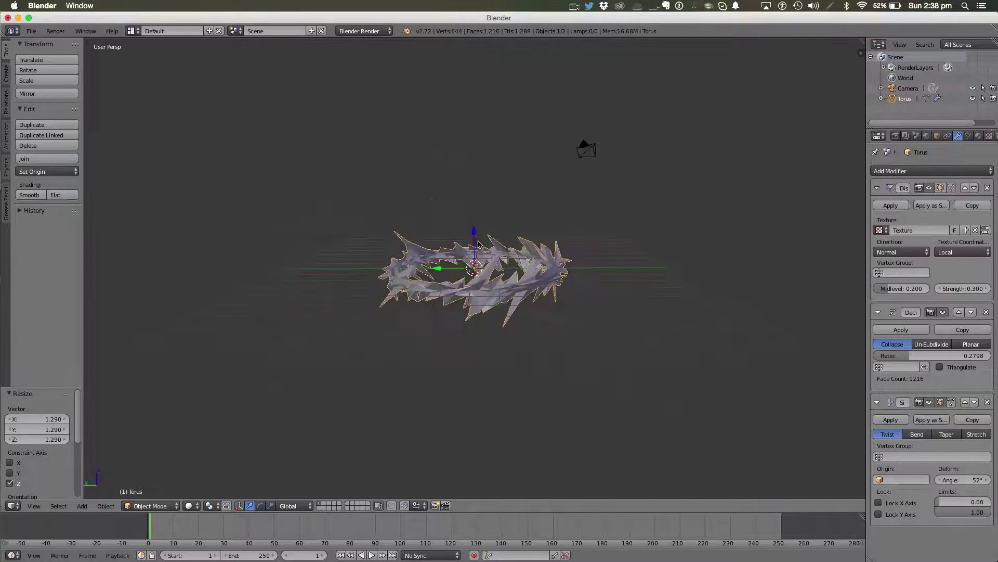
Step: Fatten the torus mesh with Shrink/Fatten in edit mode
key("Tab")
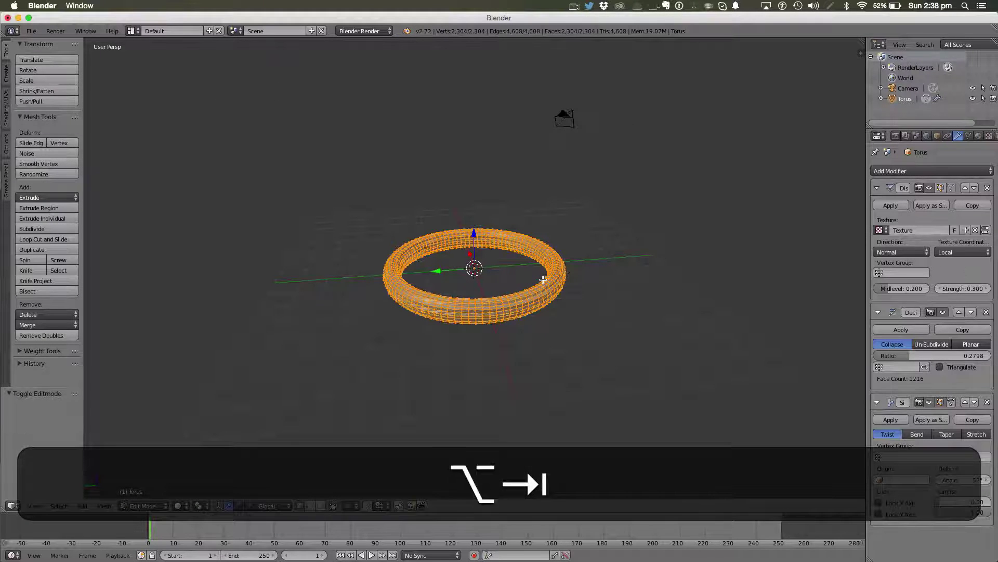
key("alt+s")
left_click(540, 274)
key("Tab")
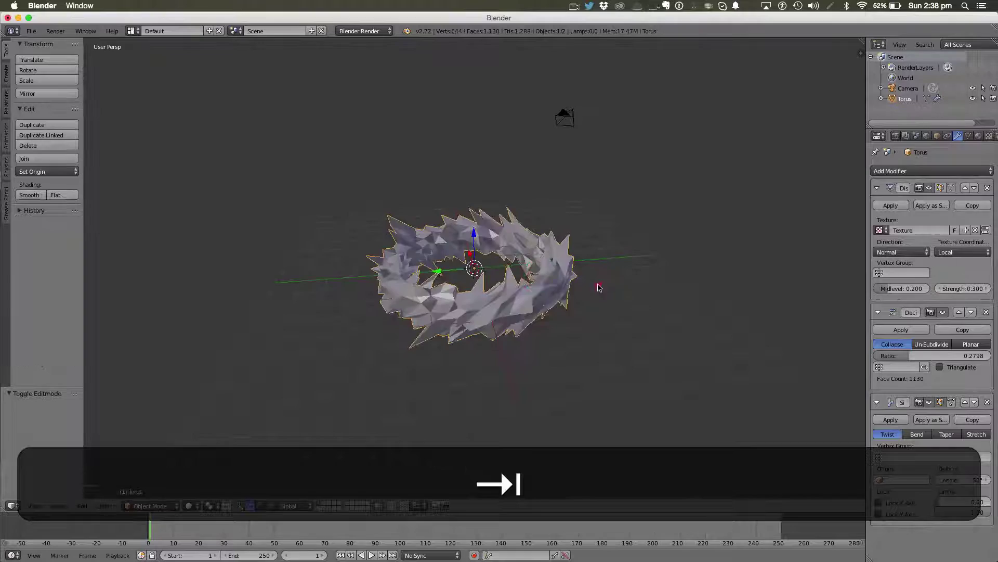
mouse_move(597, 285)
middle_mouse_down()
mouse_move(368, 263)
mouse_move(550, 347)
middle_mouse_up()
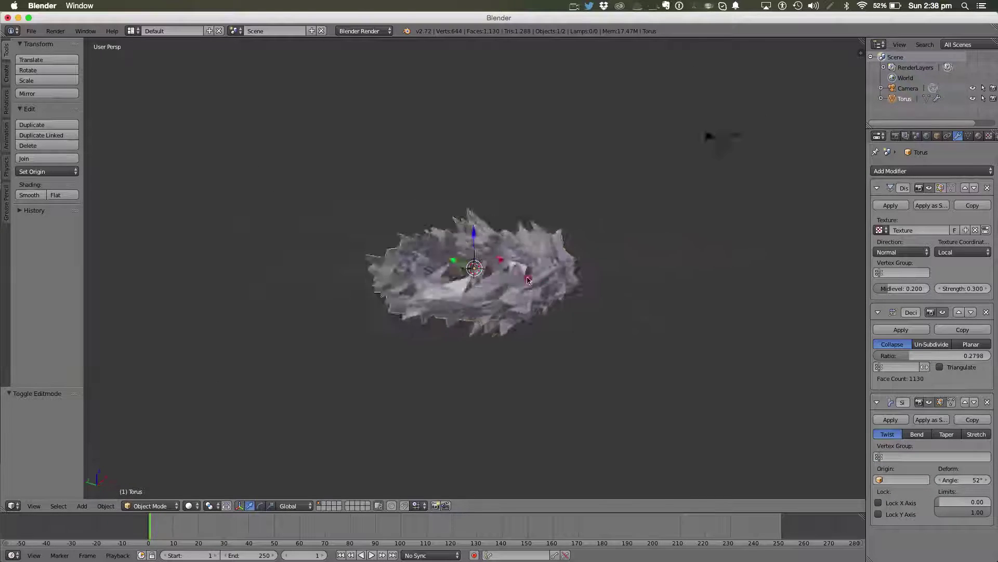
Step: Rescale the torus to 1.29 and thin its mesh into a jagged ring
key("s")
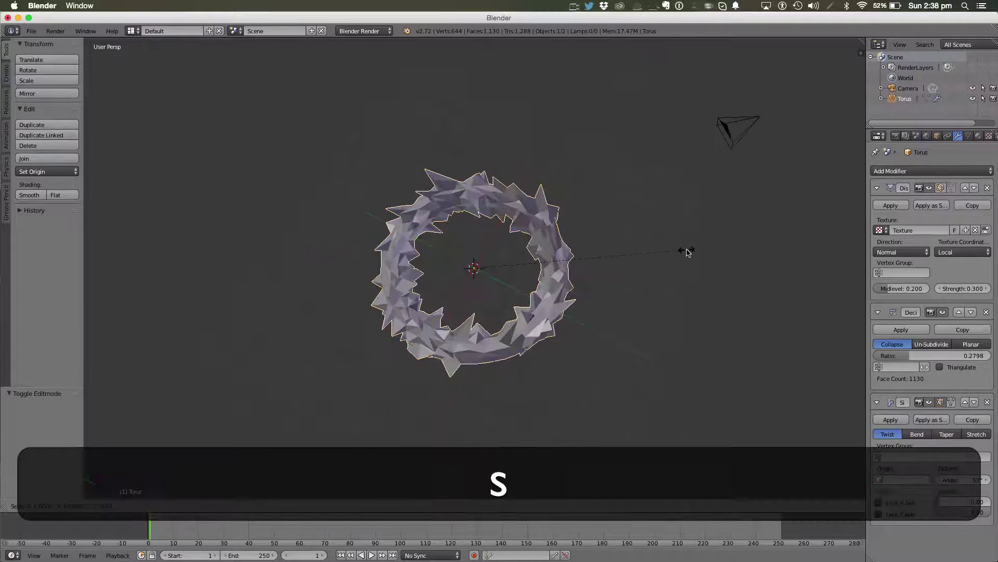
left_click(687, 250)
key("Tab")
key("alt+s")
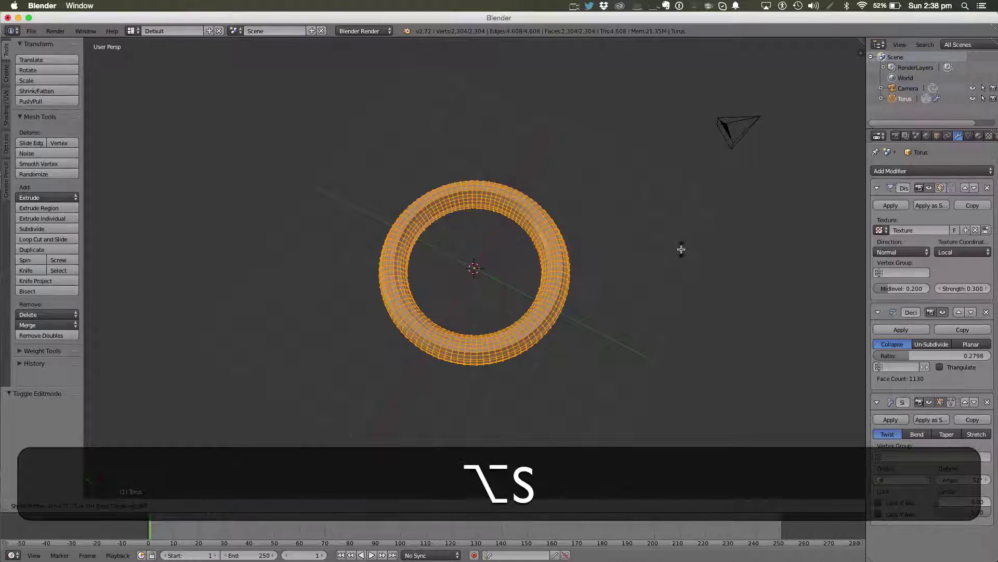
left_click(679, 248)
key("Tab")
mouse_move(679, 248)
middle_mouse_down()
mouse_move(598, 226)
mouse_move(569, 179)
mouse_move(674, 188)
mouse_move(743, 207)
middle_mouse_up()
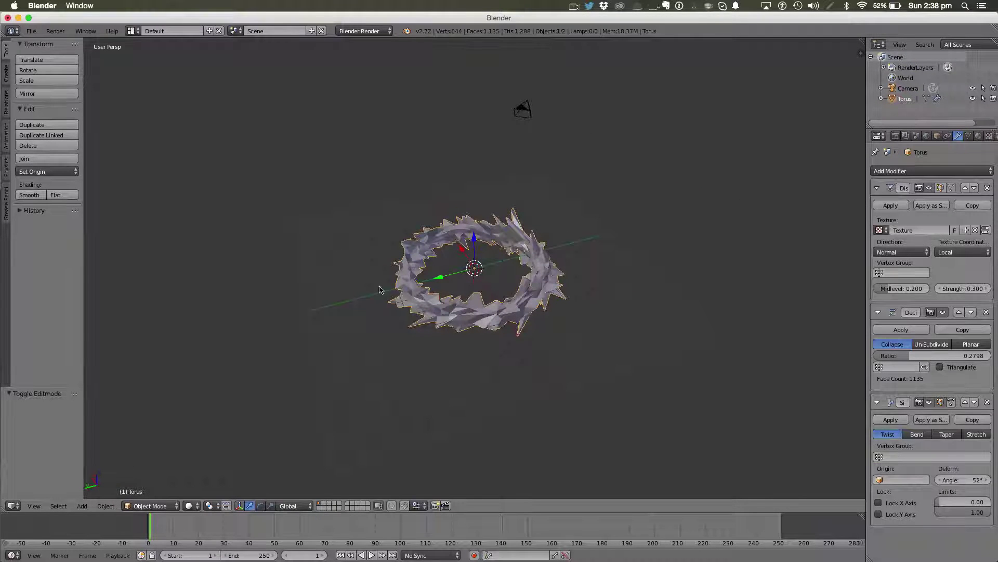
Step: Add an icosphere at the ring's centre and scale it to 2.604
key("shift+a")
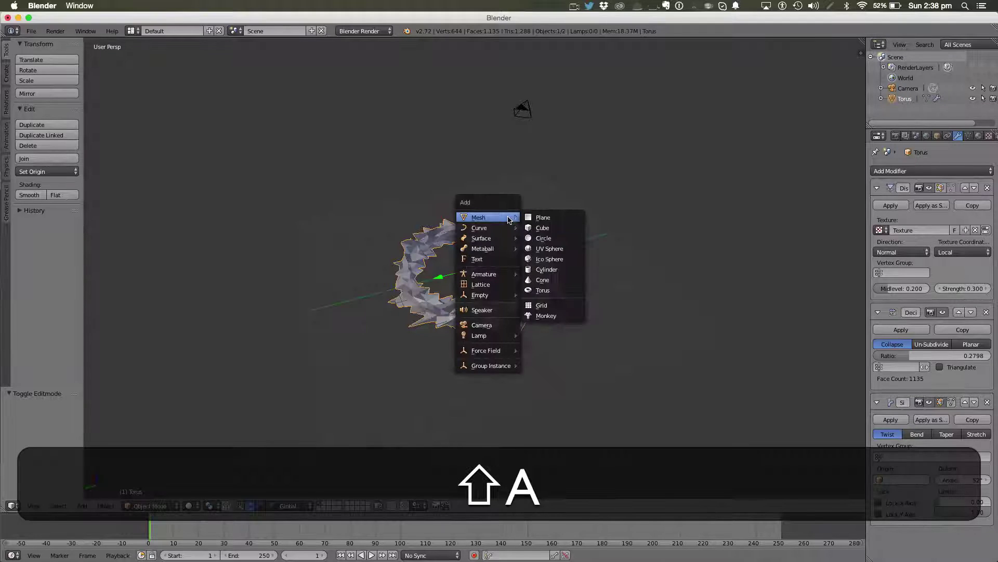
left_click(539, 262)
key("s")
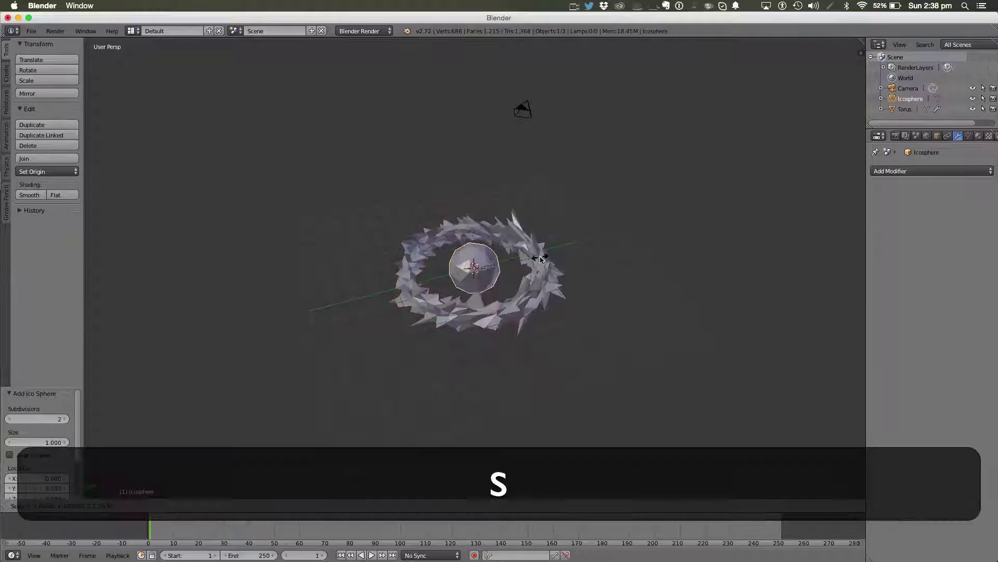
left_click(607, 252)
mouse_move(608, 252)
middle_mouse_down()
mouse_move(502, 291)
mouse_move(379, 231)
mouse_move(426, 172)
mouse_move(588, 219)
mouse_move(617, 239)
middle_mouse_up()
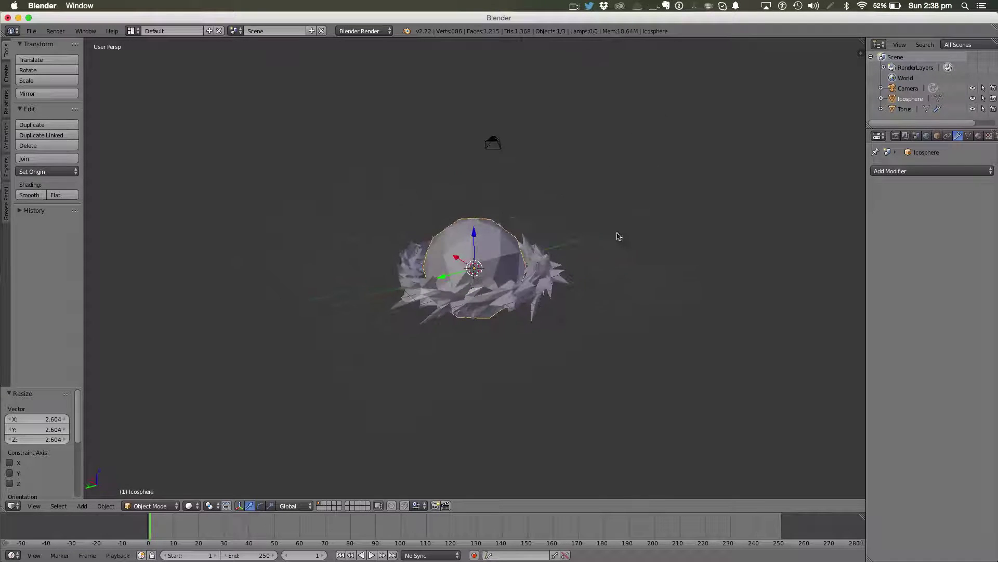
Step: Give the icosphere a Decimate modifier at ratio 0.6055, then deselect everything
left_click(880, 172)
left_click(815, 241)
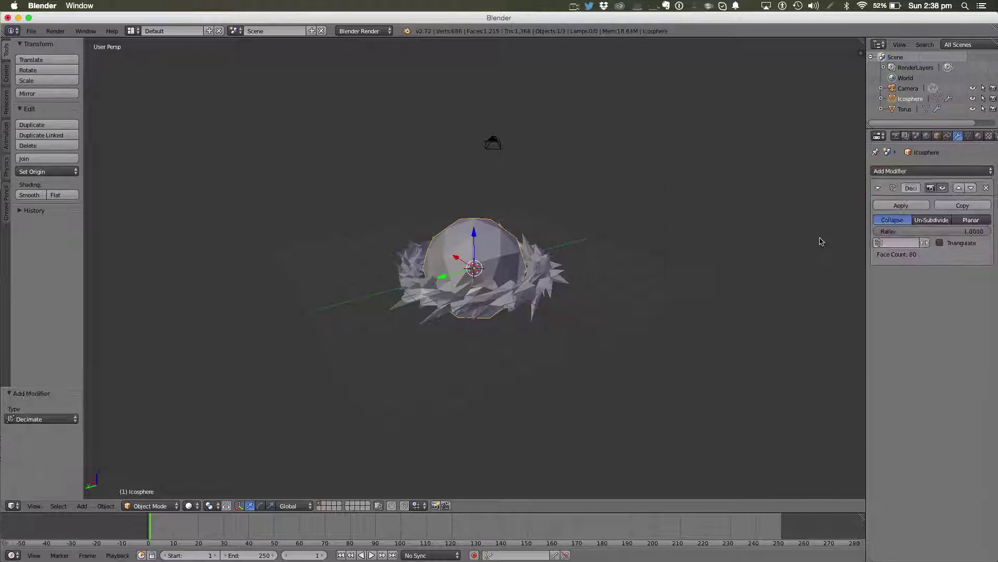
left_click_drag(936, 231, 904, 231)
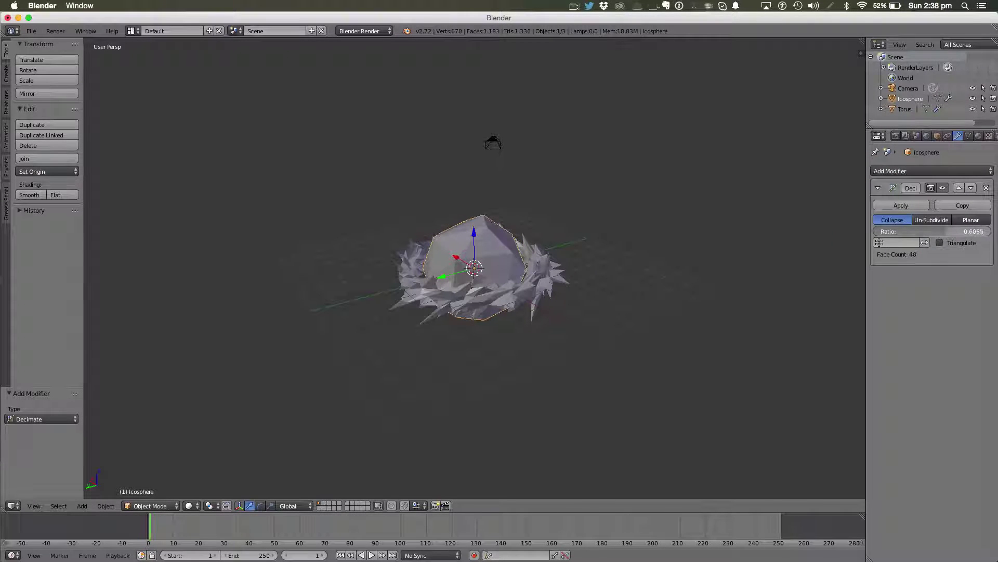
mouse_move(615, 211)
middle_mouse_down()
mouse_move(586, 250)
mouse_move(424, 165)
mouse_move(393, 208)
mouse_move(469, 219)
mouse_move(526, 212)
middle_mouse_up()
key("a")
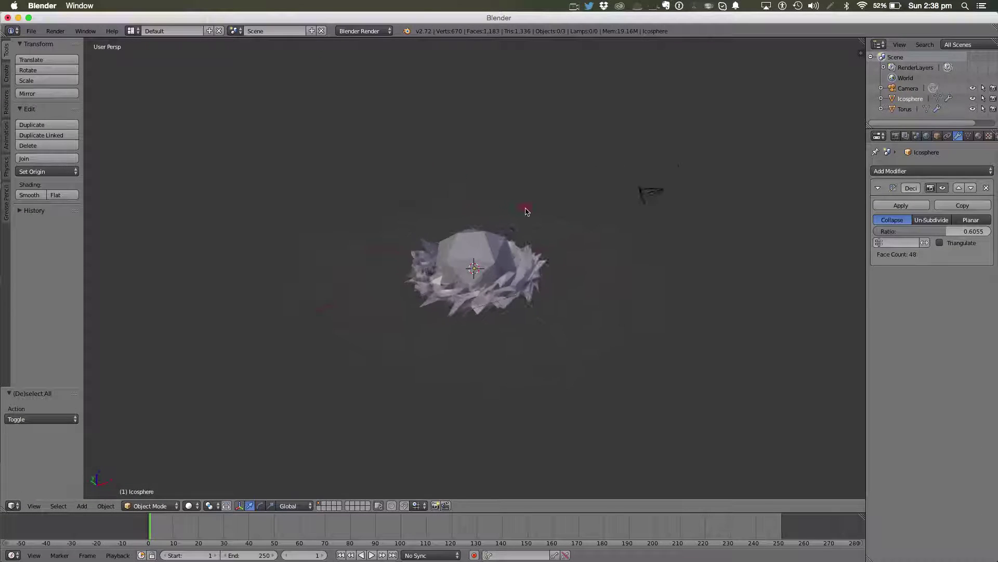
Step: In front view, tilt the torus ring about 20° around the Y axis, then deselect
key("1")
right_click(515, 271)
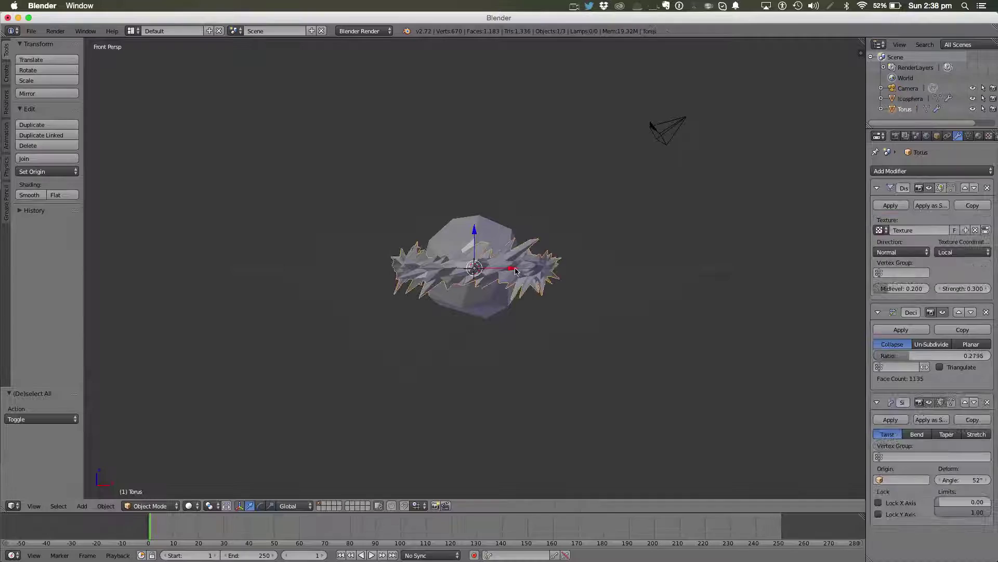
key("r")
key("x")
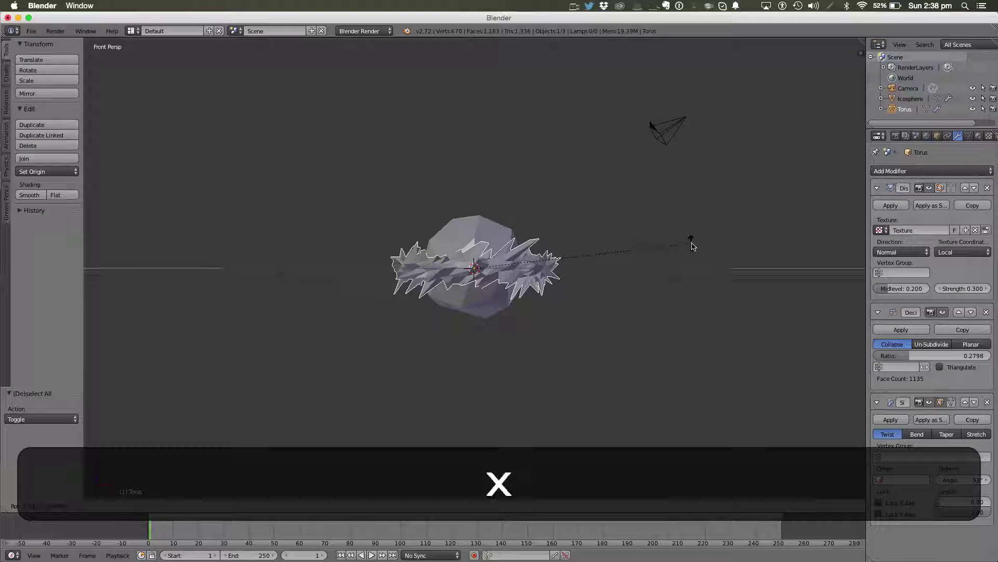
key("y")
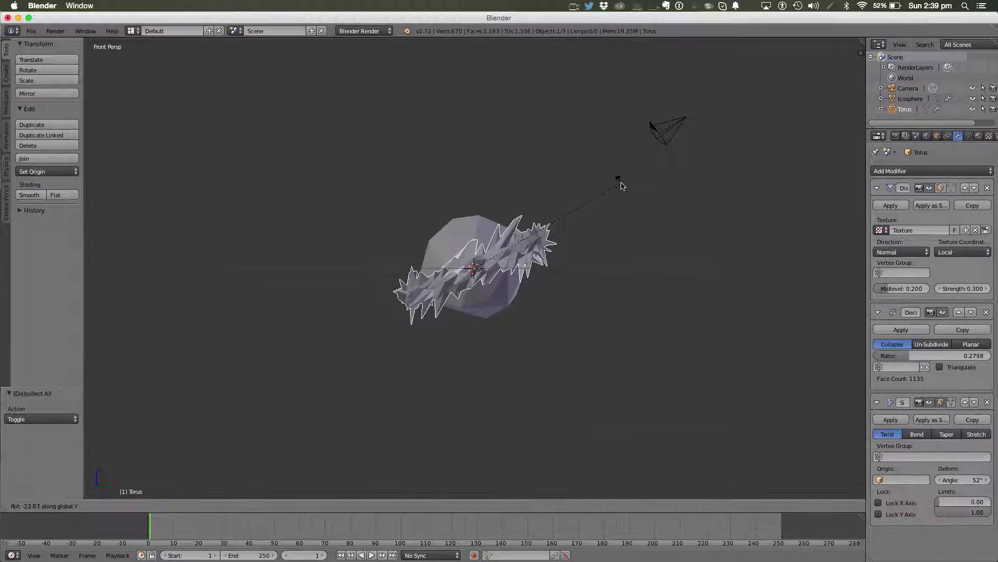
left_click(632, 193)
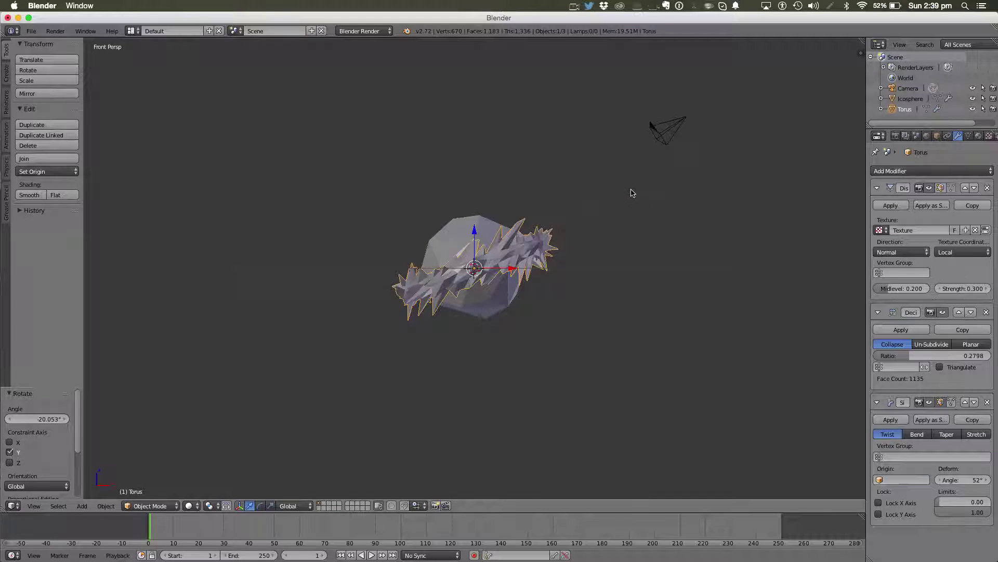
key("a")
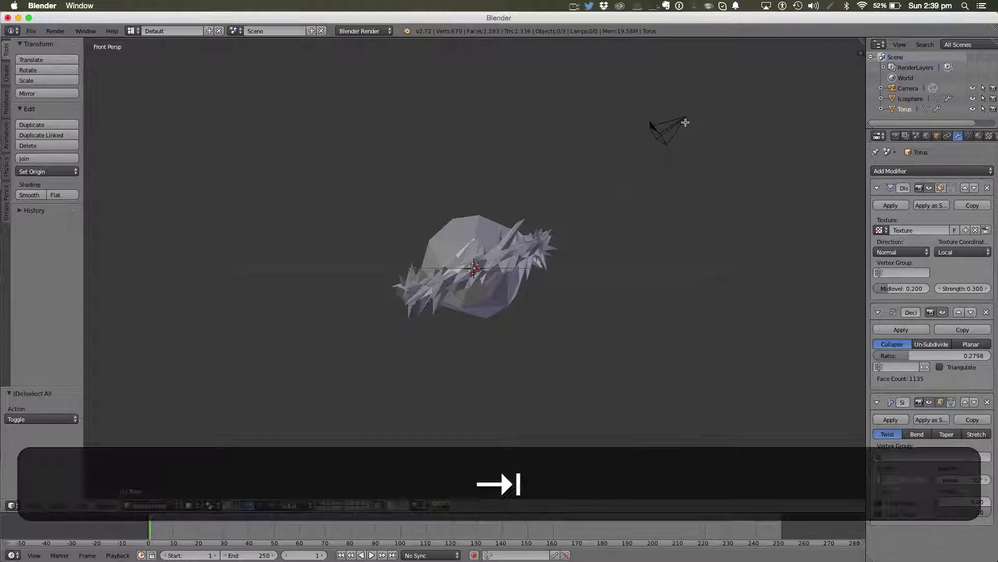
Step: Select the camera, look through it, and fly it to reposition the planet
right_click(685, 123)
key("KP_0")
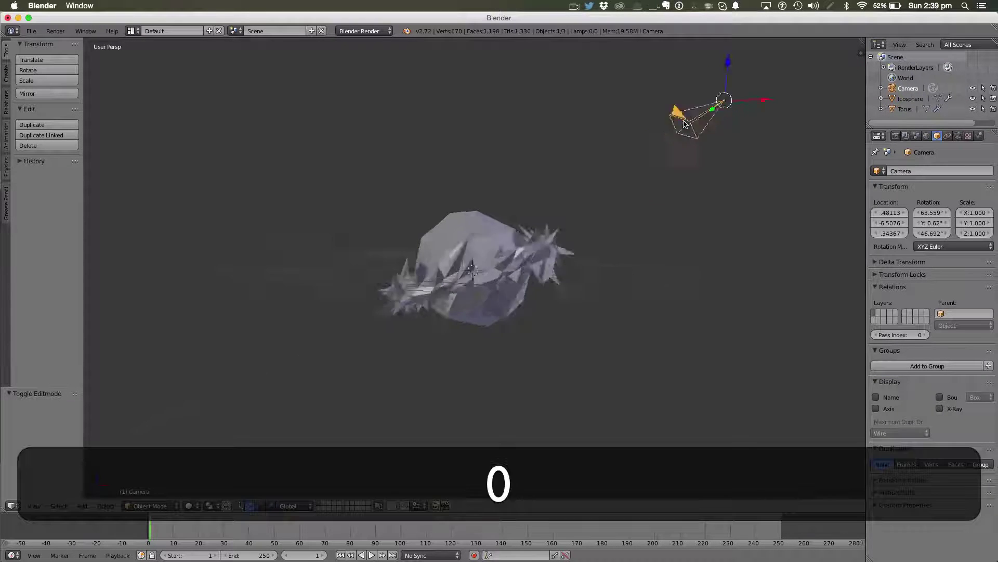
key("shift+f")
key("a")
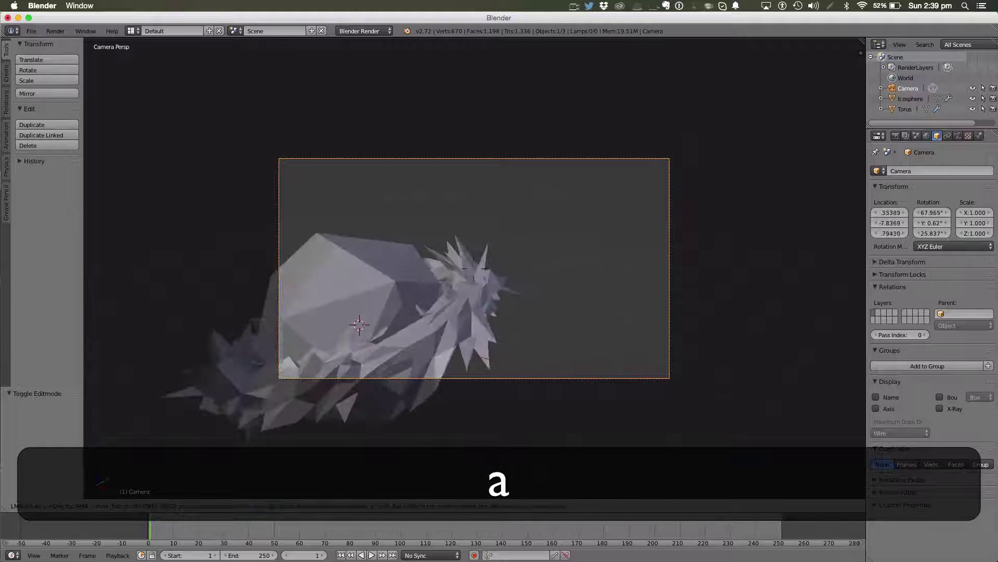
key("shift+a")
key("shift+w")
key("shift+s")
key("shift+e")
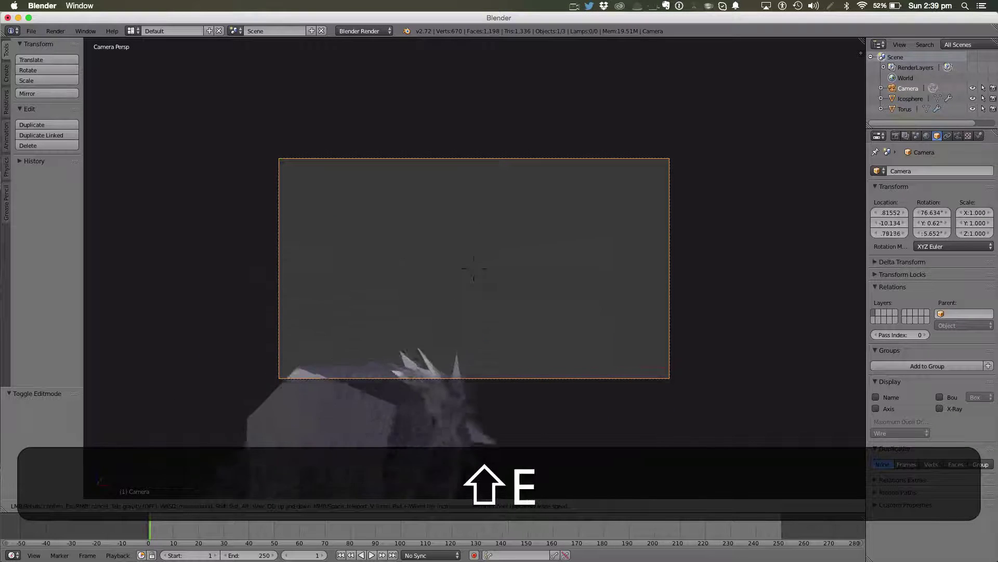
key("shift+q")
key("shift+d")
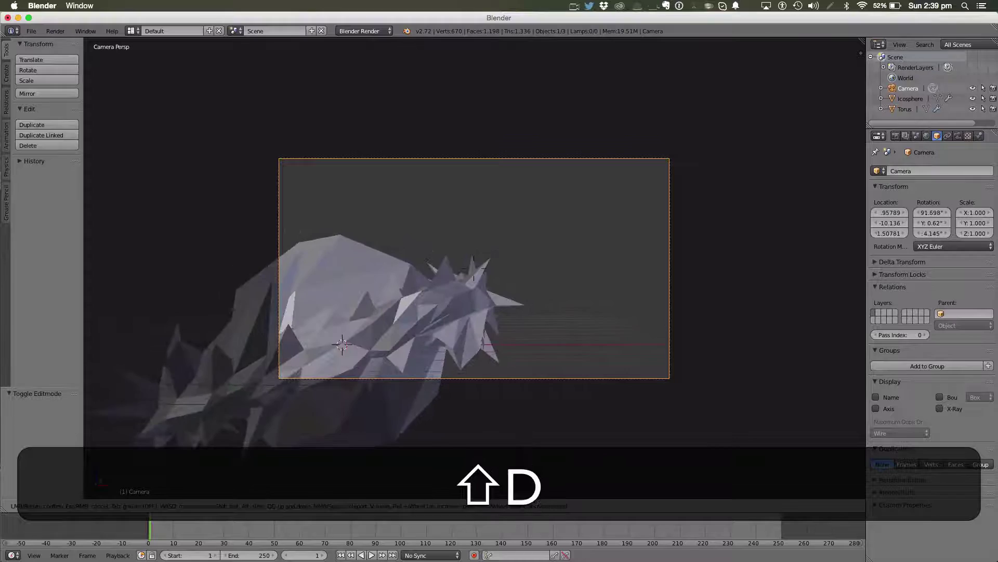
Step: Fly the camera further to bring the planet into frame, and keep that position
key("shift+s")
key("shift+d")
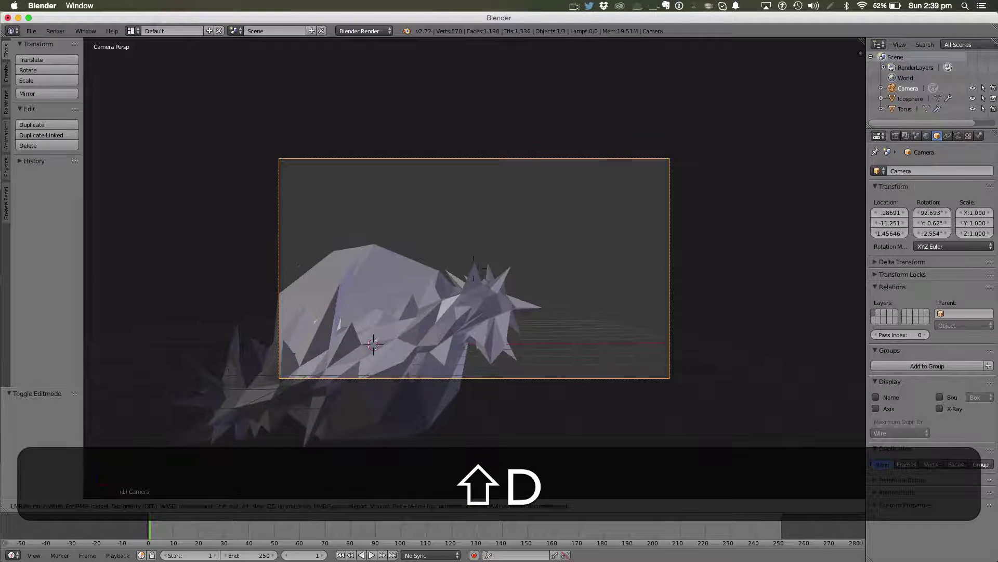
key("shift+s")
key("shift+e")
key("shift+q")
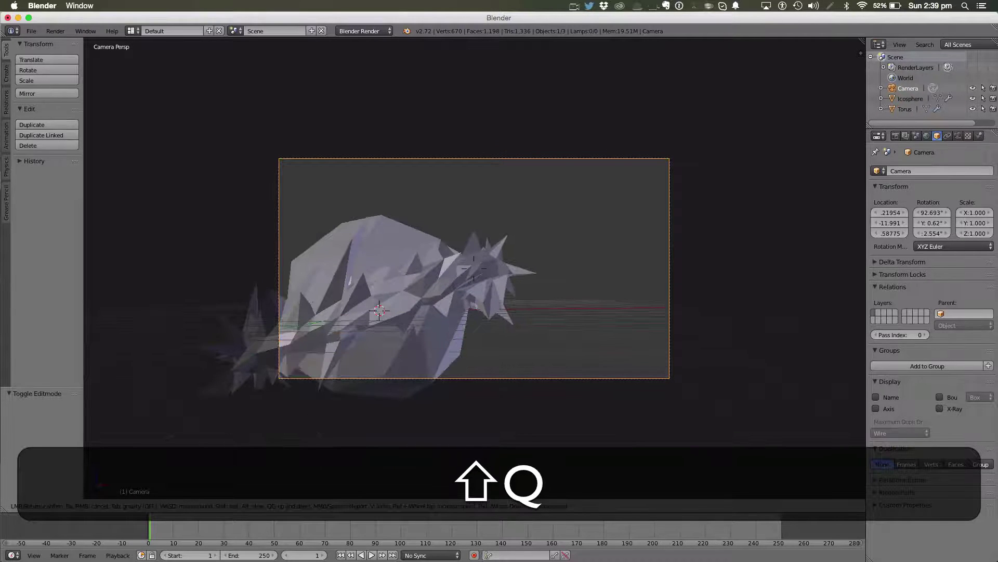
key("shift+d")
key("shift+a")
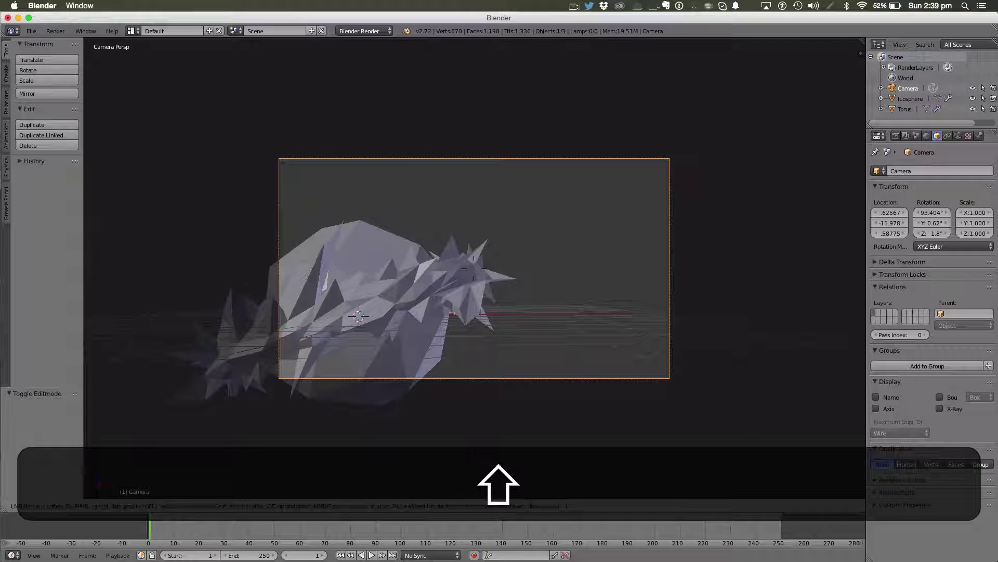
left_click(474, 271)
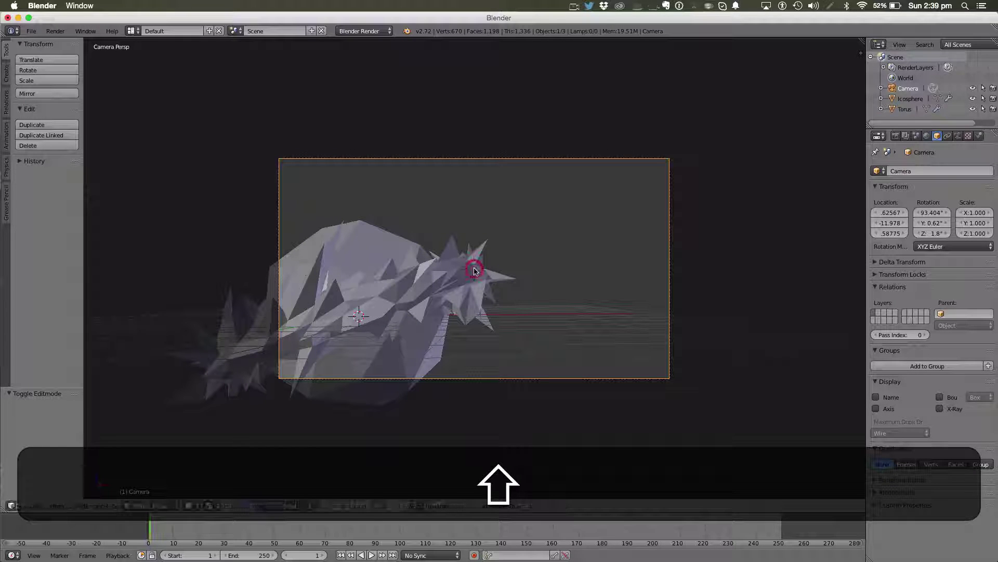
Step: Raise the camera slightly to refine the framing, then deselect everything
key("shift+f")
key("shift+w")
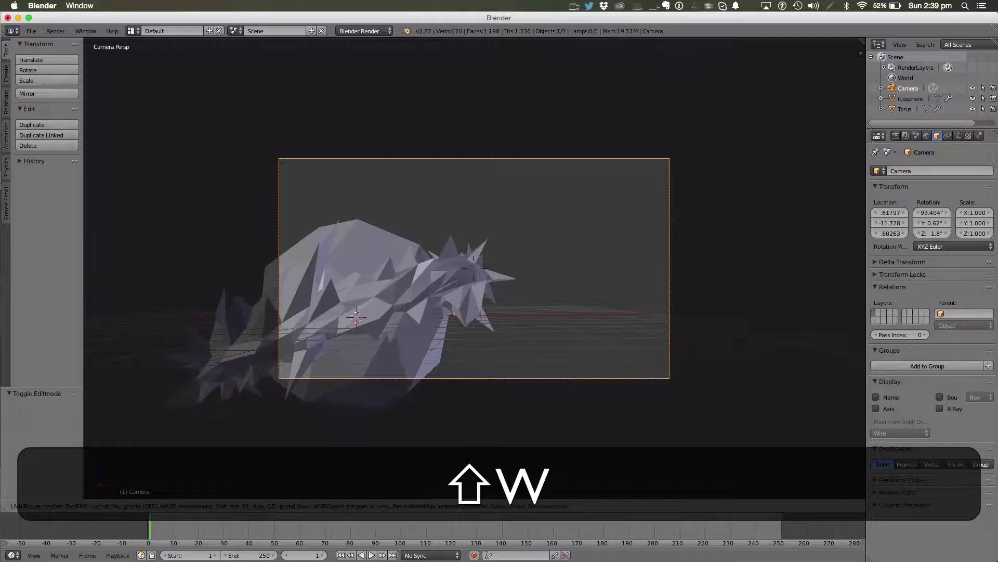
key("s")
key("e")
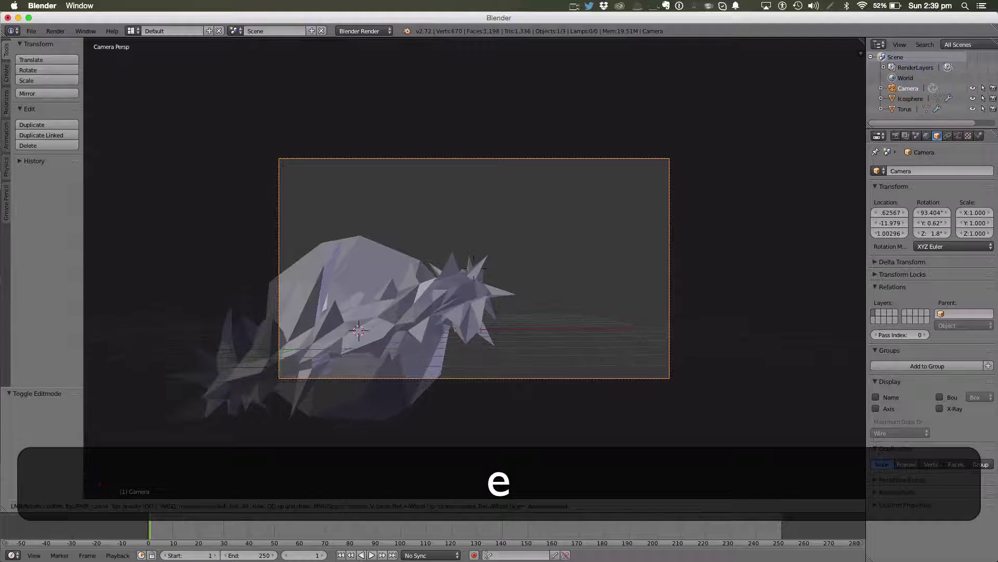
left_click(474, 271)
key("a")
mouse_move(680, 255)
middle_mouse_down()
mouse_move(749, 236)
mouse_move(567, 293)
mouse_move(647, 78)
mouse_move(276, 272)
middle_mouse_up()
scroll(292, 248, "up", 1)
scroll(388, 246, "up", 3)
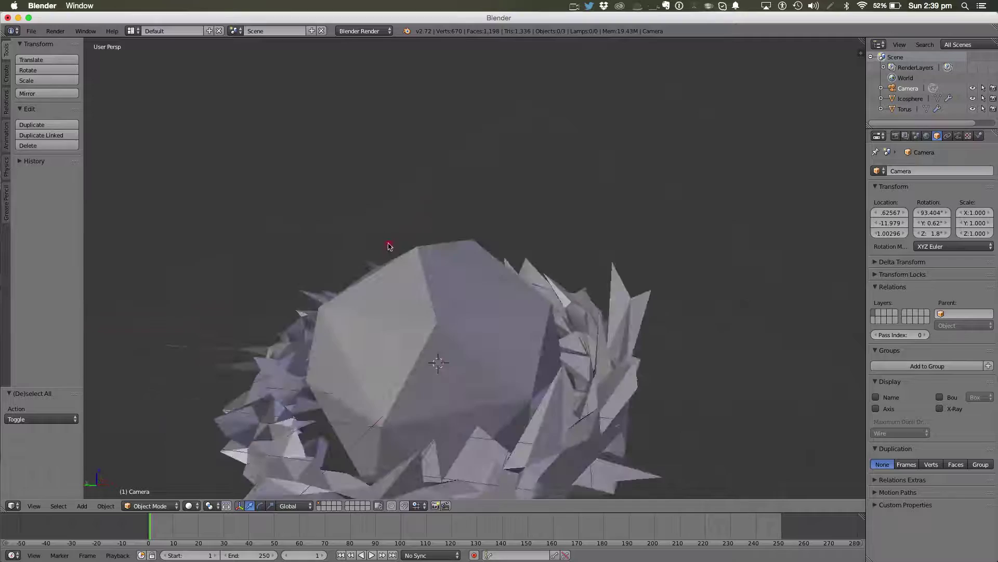
Step: Select the icosphere and switch the render engine to Cycles
middle_click_drag(389, 246, 523, 303)
right_click(523, 304)
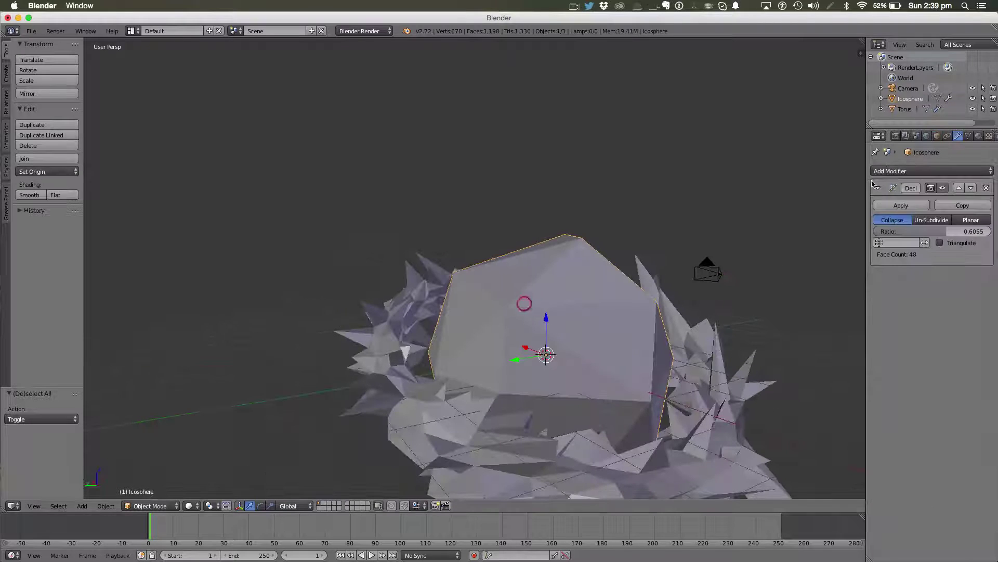
left_click(980, 137)
left_click(367, 30)
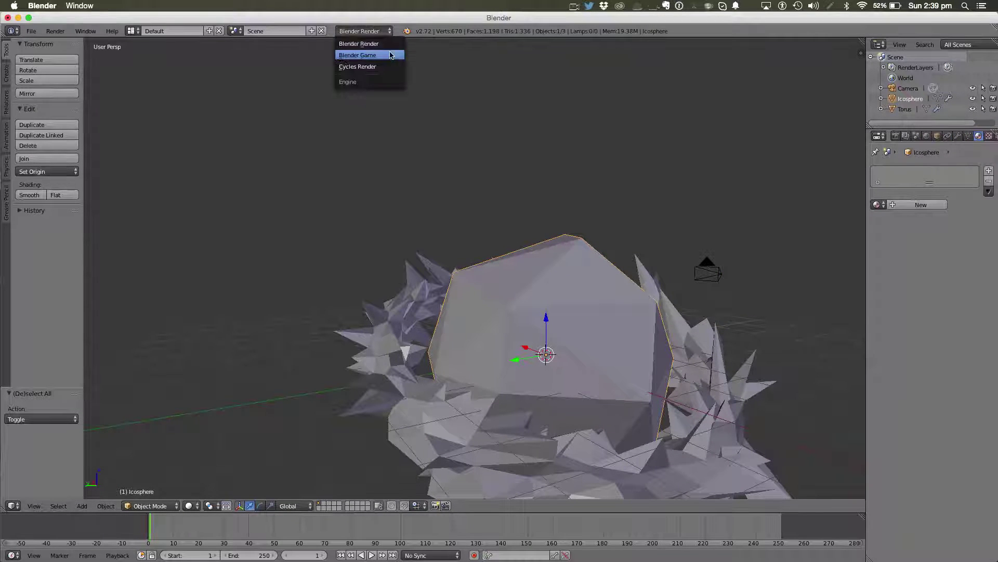
left_click(393, 66)
Step: Give the icosphere a new material with a purple surface colour
left_click(906, 205)
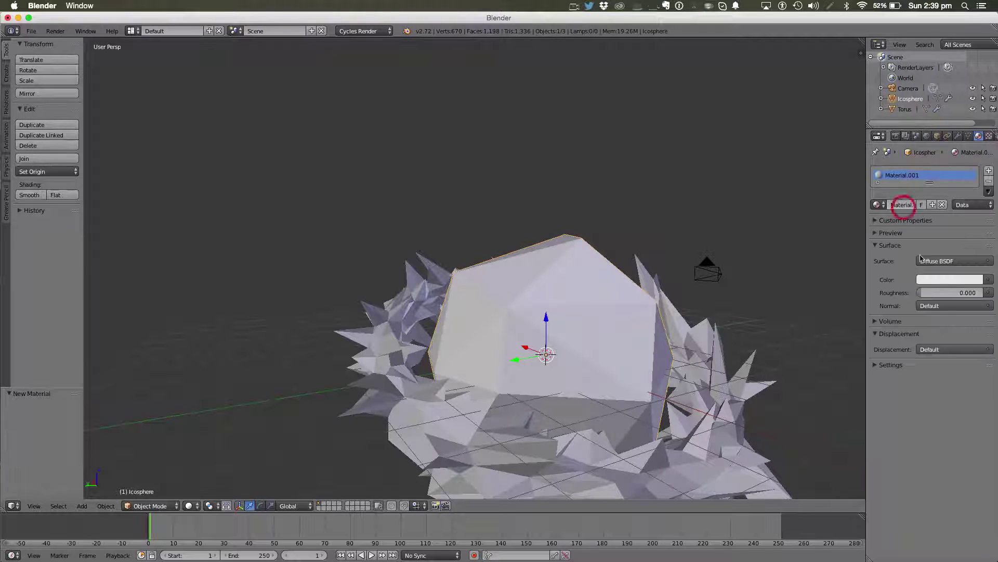
left_click(929, 279)
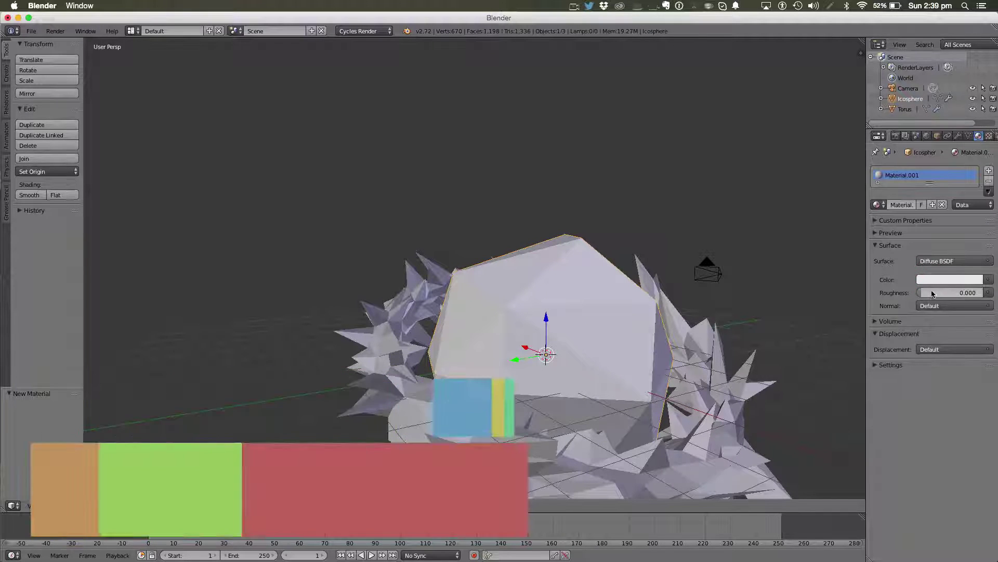
left_click(931, 280)
left_click(918, 197)
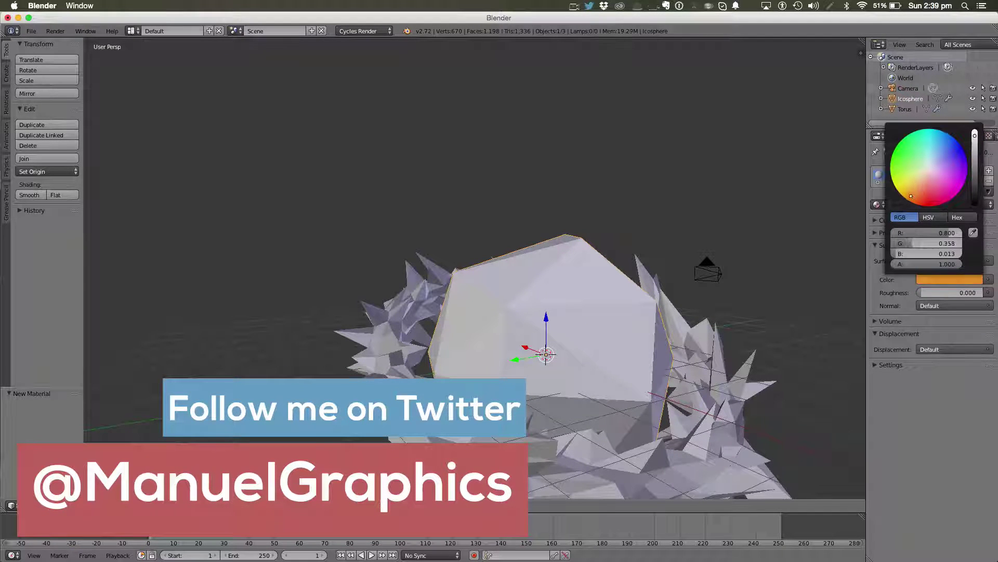
mouse_move(918, 196)
left_mouse_down()
mouse_move(949, 153)
mouse_move(962, 174)
left_mouse_up()
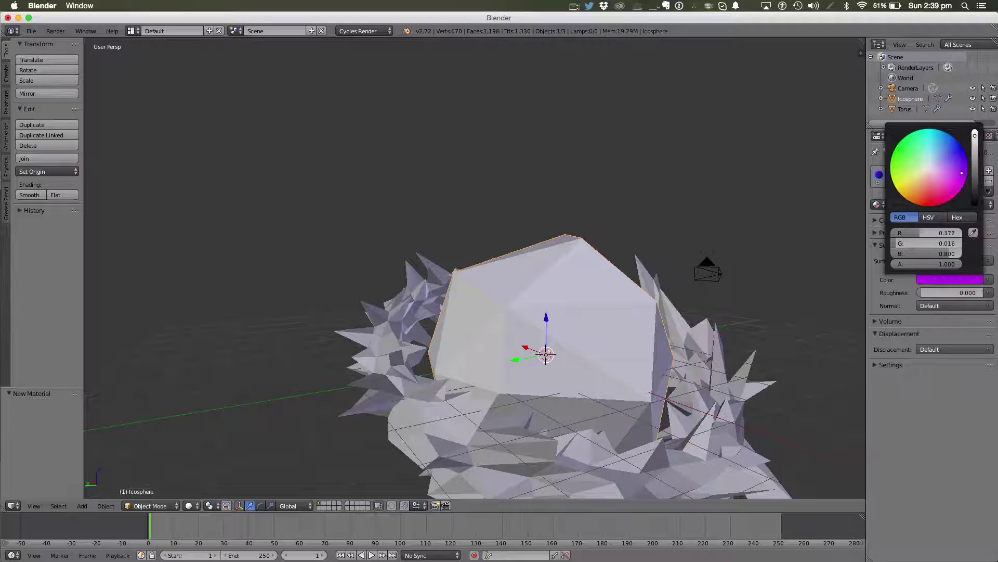
Step: Set the planet material's viewport display colour to purple
left_click(889, 365)
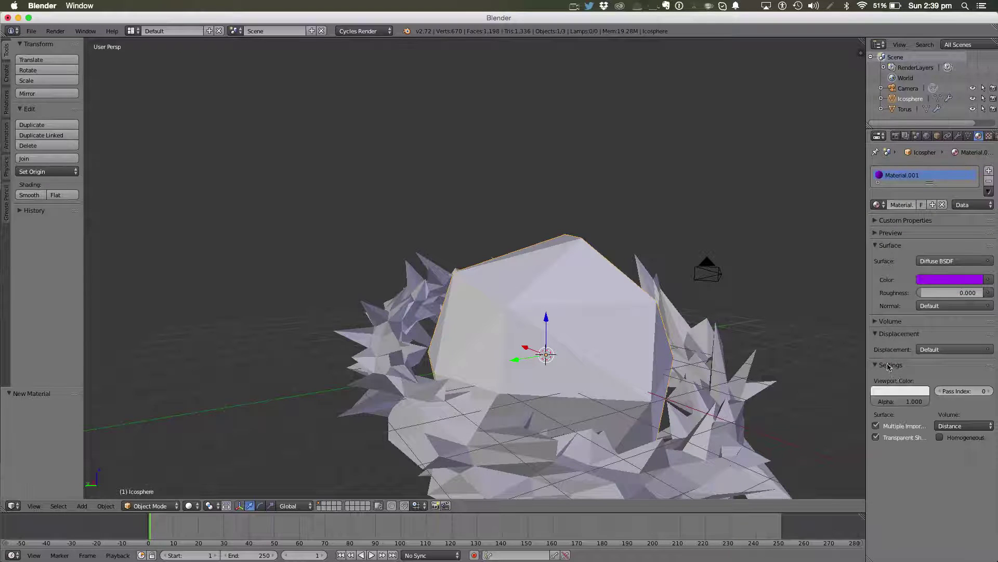
left_click(904, 390)
left_click_drag(945, 277, 901, 390)
Step: Give the torus ring its own new material with nodes enabled
right_click(699, 392)
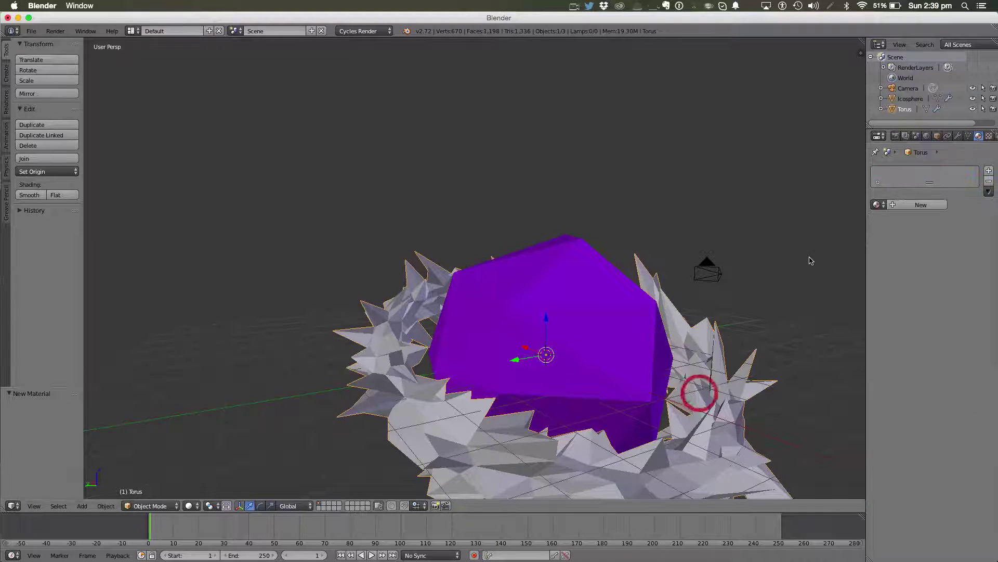
left_click(878, 205)
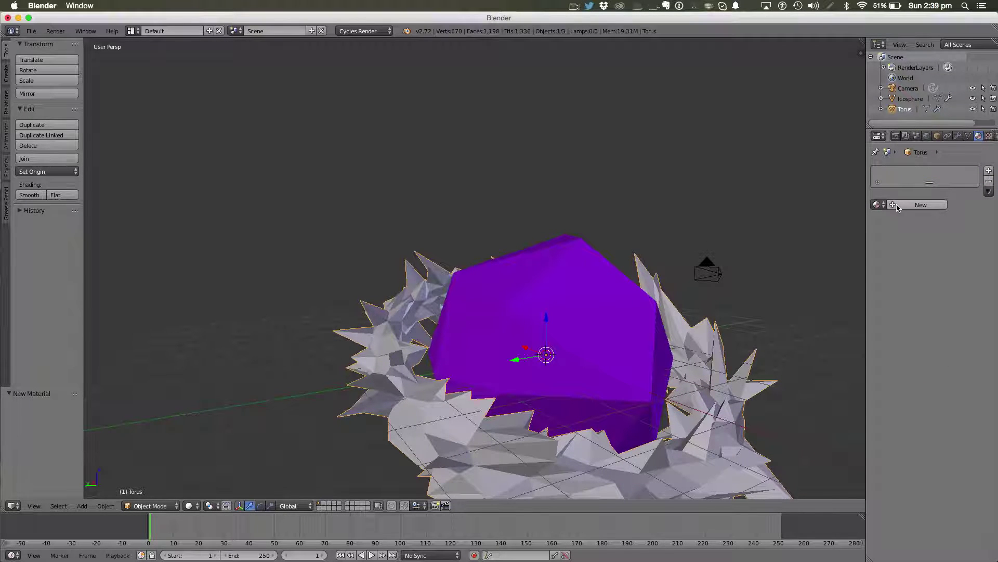
left_click(892, 204)
left_click(788, 219)
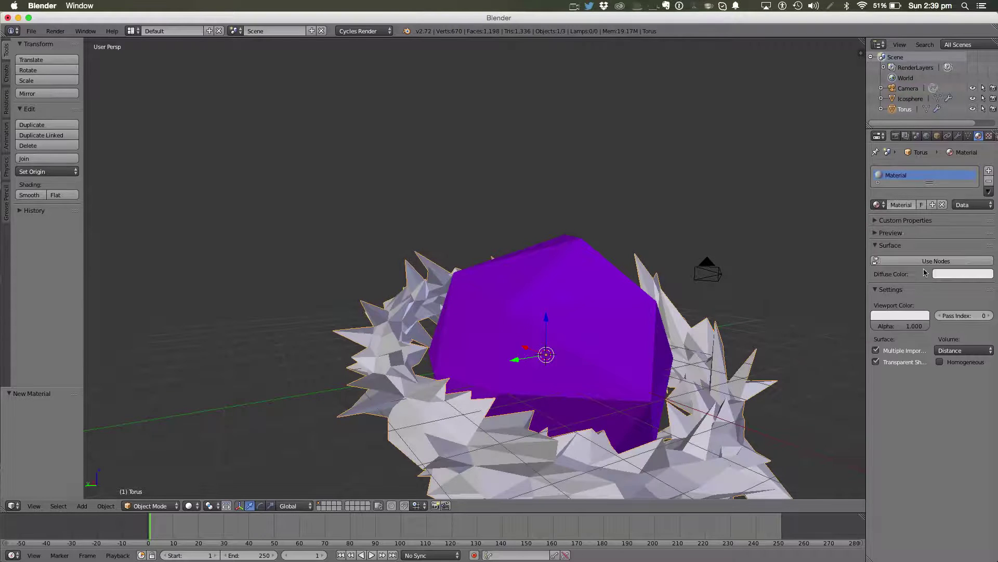
left_click(929, 261)
left_click(944, 278)
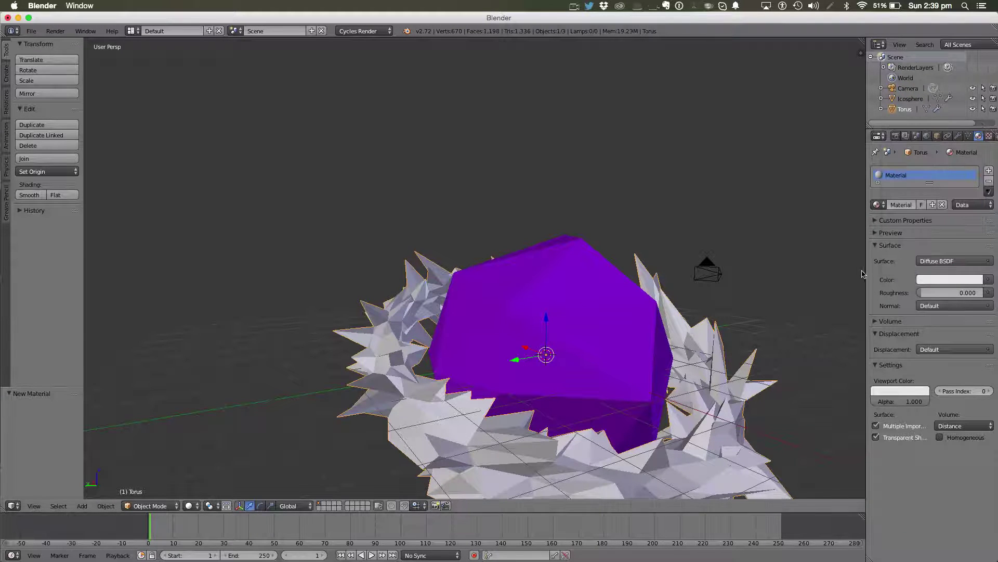
Step: Set the ring material's surface and viewport colours to hot pink
left_click(956, 280)
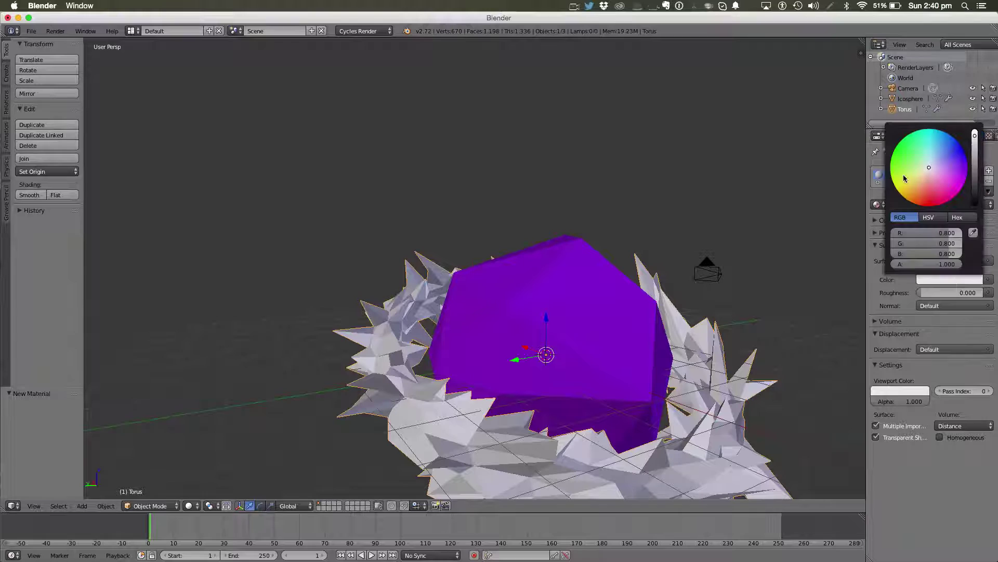
left_click_drag(904, 178, 955, 185)
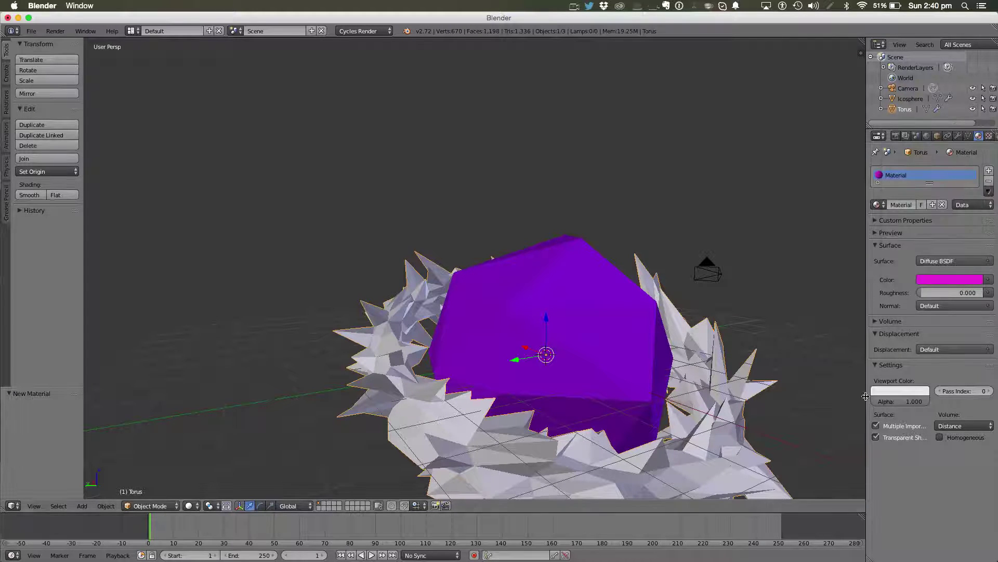
left_click(894, 392)
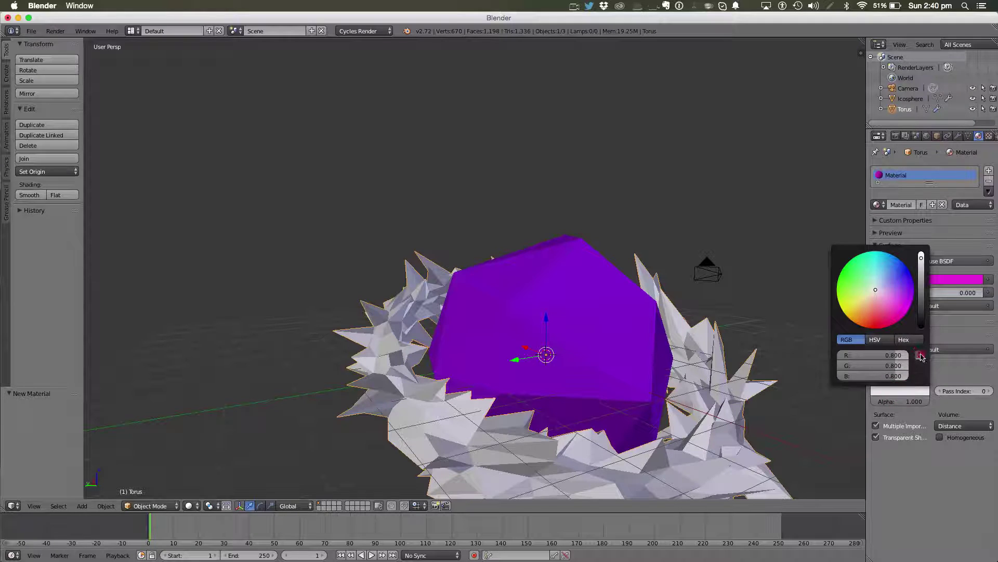
left_click_drag(949, 280, 897, 390)
scroll(724, 313, "down", 5)
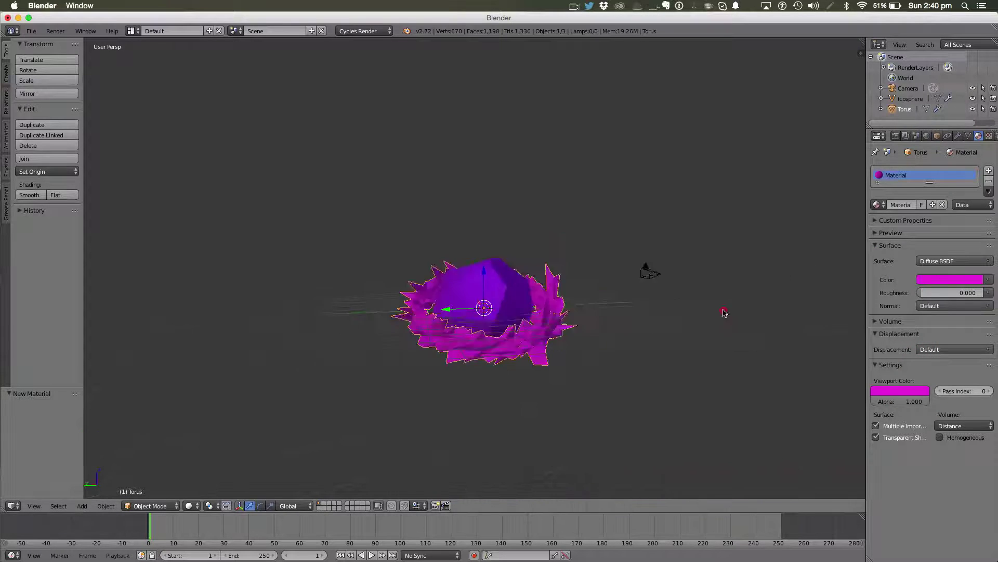
Step: Switch to camera view of the purple planet and pink spiky ring, then deselect everything
middle_click_drag(724, 313, 391, 307)
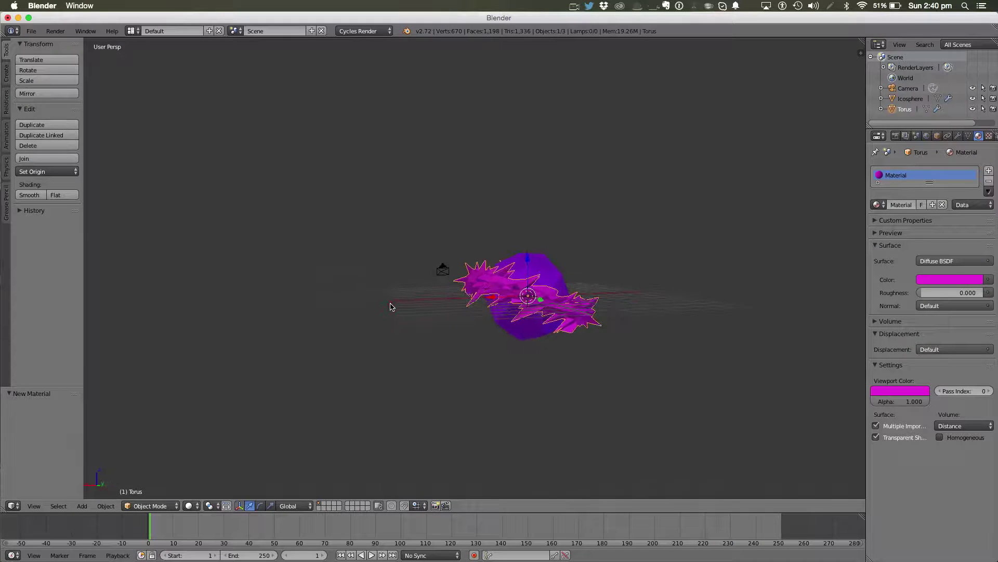
key("0")
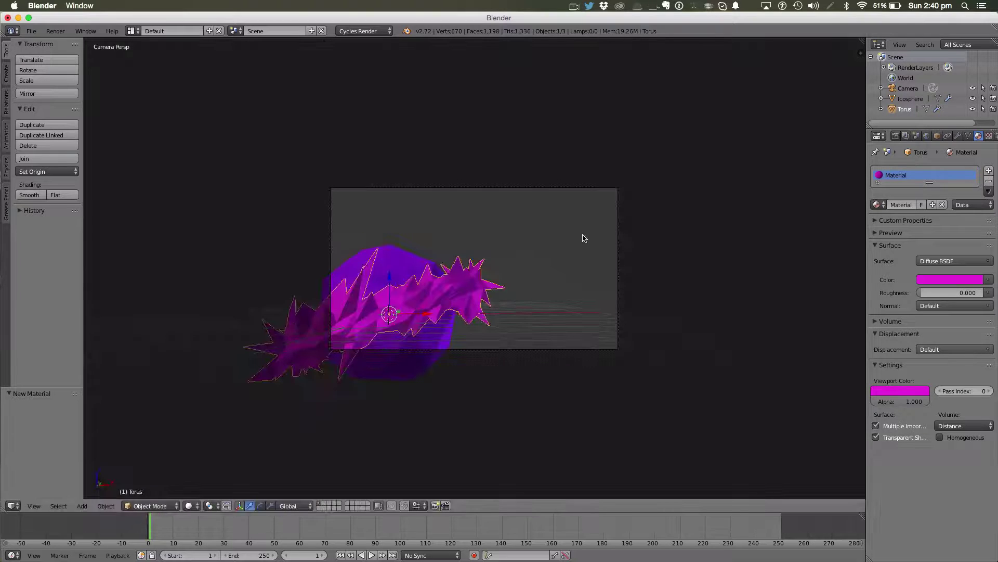
key("a")
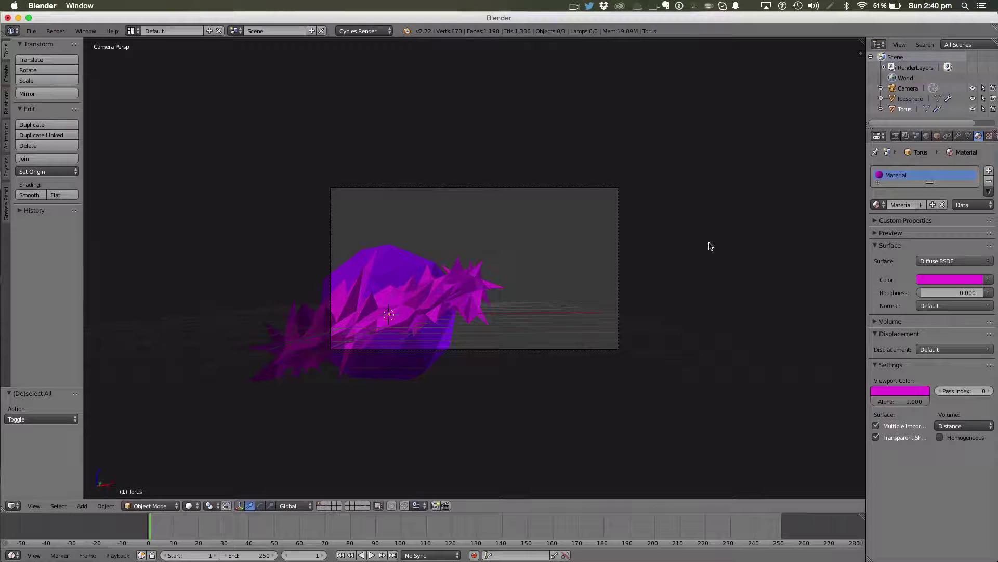